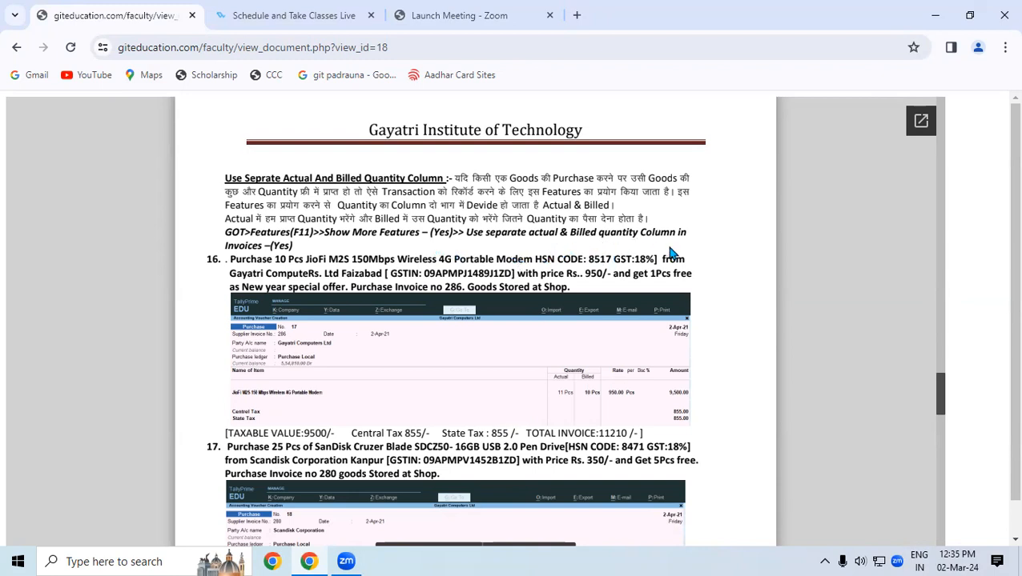
Start TallyPrime in Educational Mode and shut the company Gayatri Computers Ltd 7.1
left_click(935, 15)
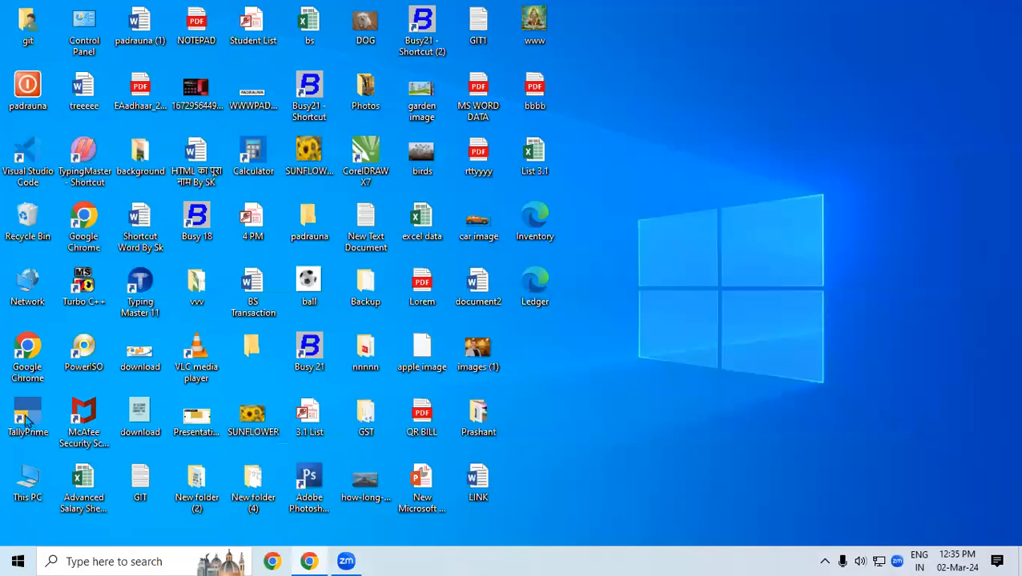
double_click(24, 429)
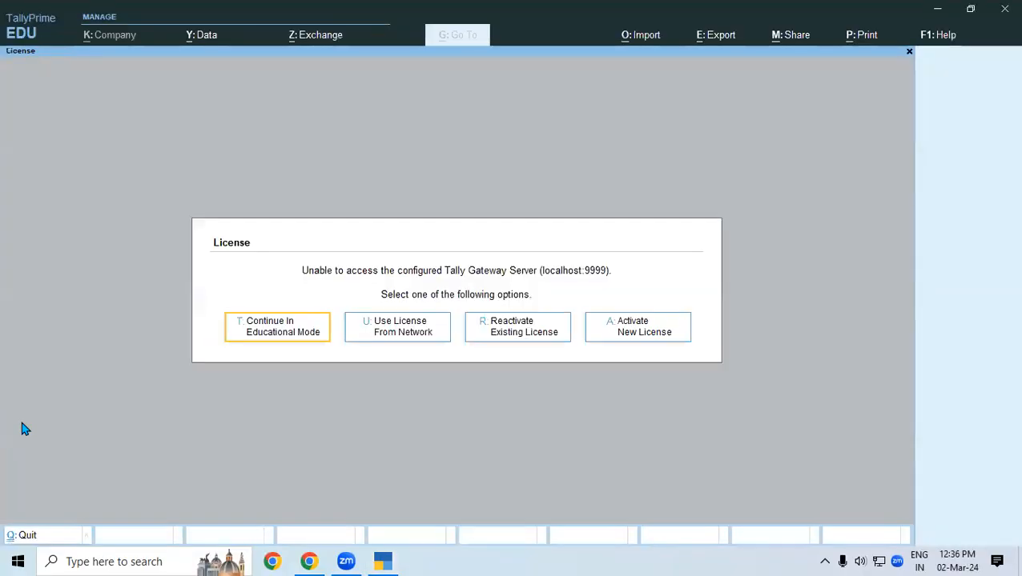
left_click(266, 333)
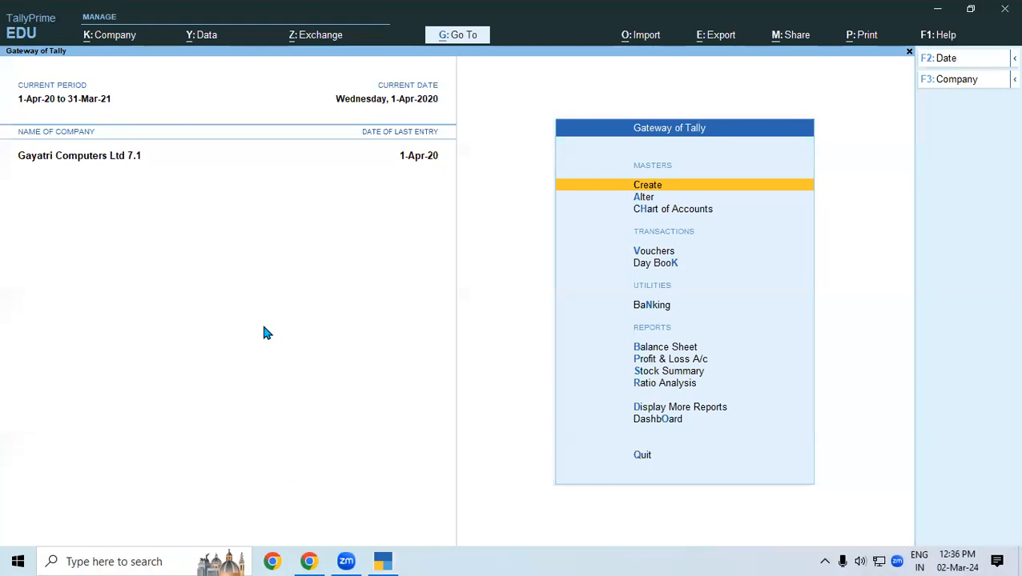
key("alt+F3")
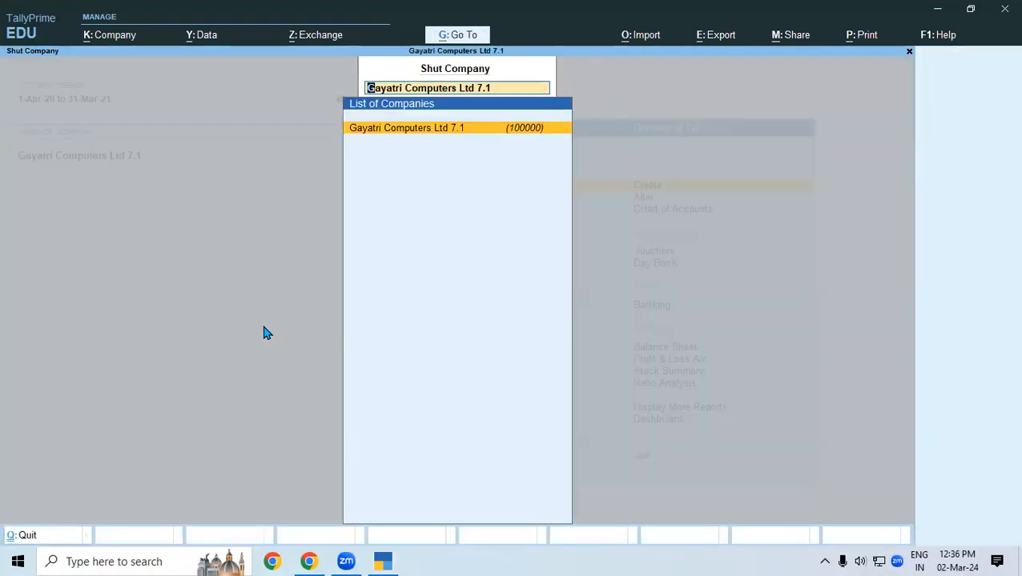
key("Return")
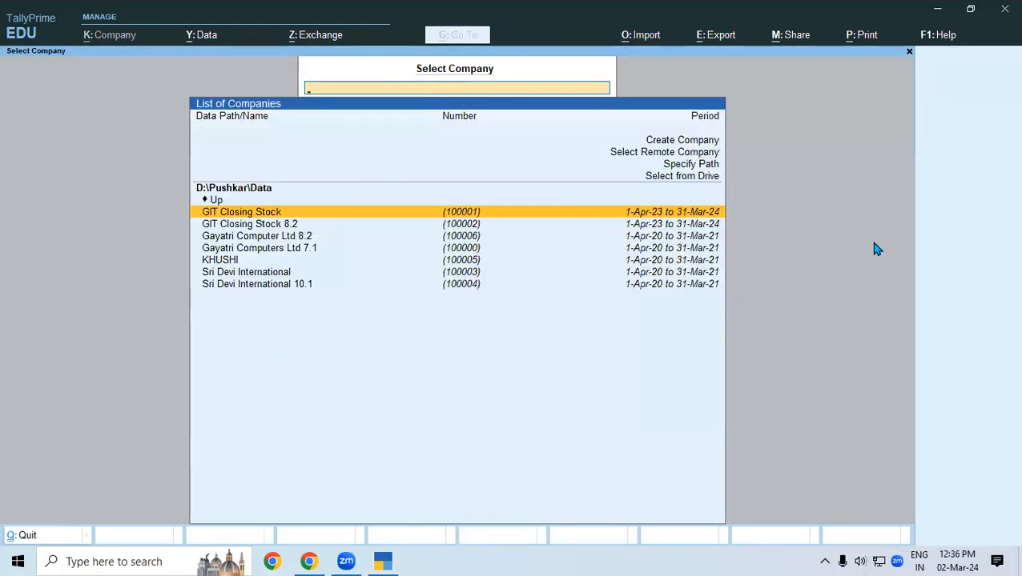
Open the company Gayatri Computer Ltd from the folder D:\tally 12.2
left_click(702, 182)
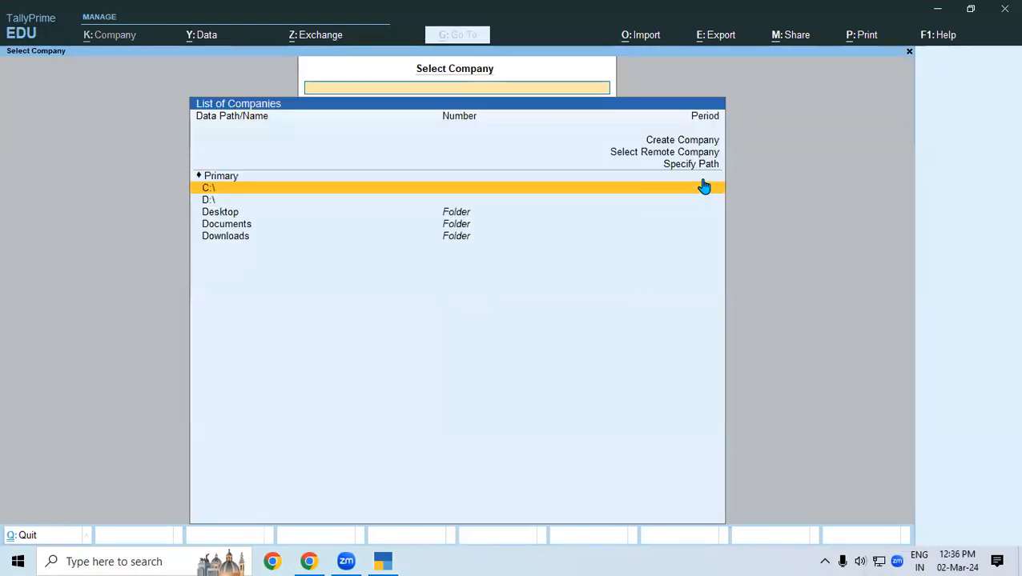
key("Down")
key("Return")
key("Down")
key("Down")
key("Down")
key("Down")
key("Down")
key("Down")
key("Down")
key("Down")
key("Down")
key("Down")
key("Down")
key("Down")
key("Down")
key("Down")
key("Down")
key("Down")
key("Down")
key("Down")
key("Down")
key("Down")
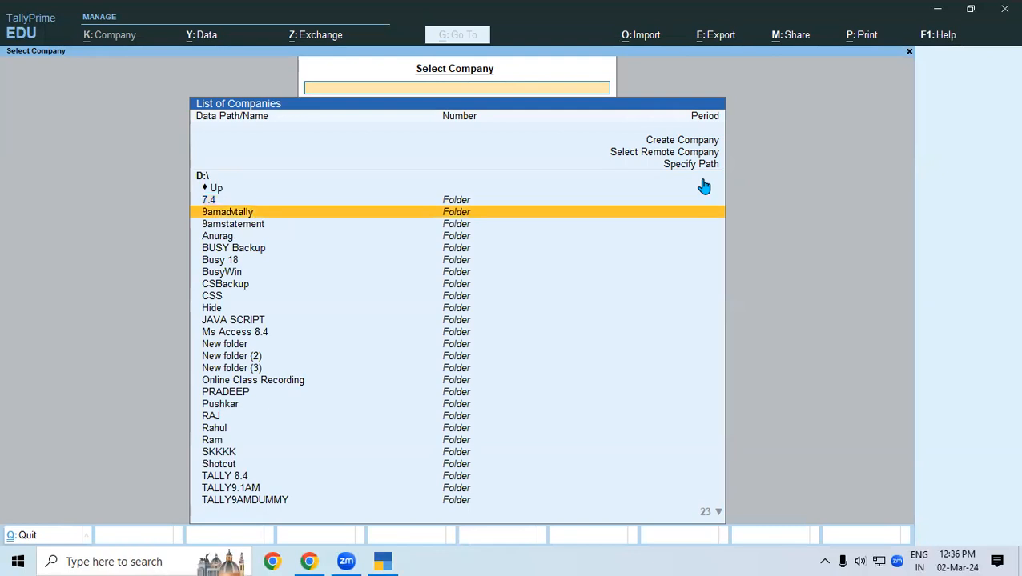
key("Down")
key("Down")
key("Down")
key("Down")
key("Down")
key("Down")
key("Down")
key("Down")
key("Down")
key("Down")
key("Down")
key("Down")
key("Down")
key("Down")
key("Down")
key("Down")
key("Down")
key("Down")
key("Down")
key("Down")
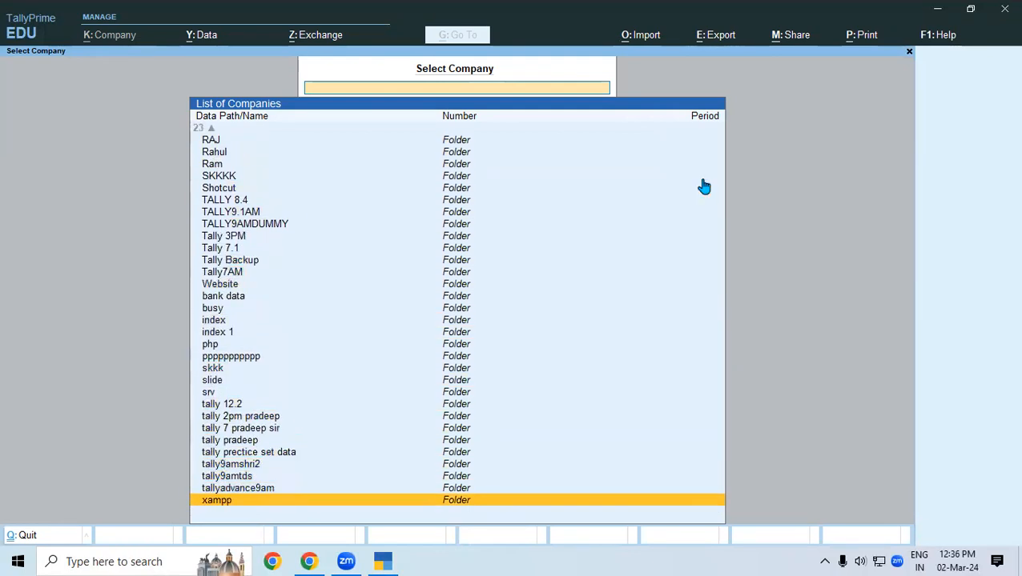
key("Up")
key("Up")
key("Up")
key("Up")
key("Up")
key("Up")
key("Up")
key("Up")
key("Return")
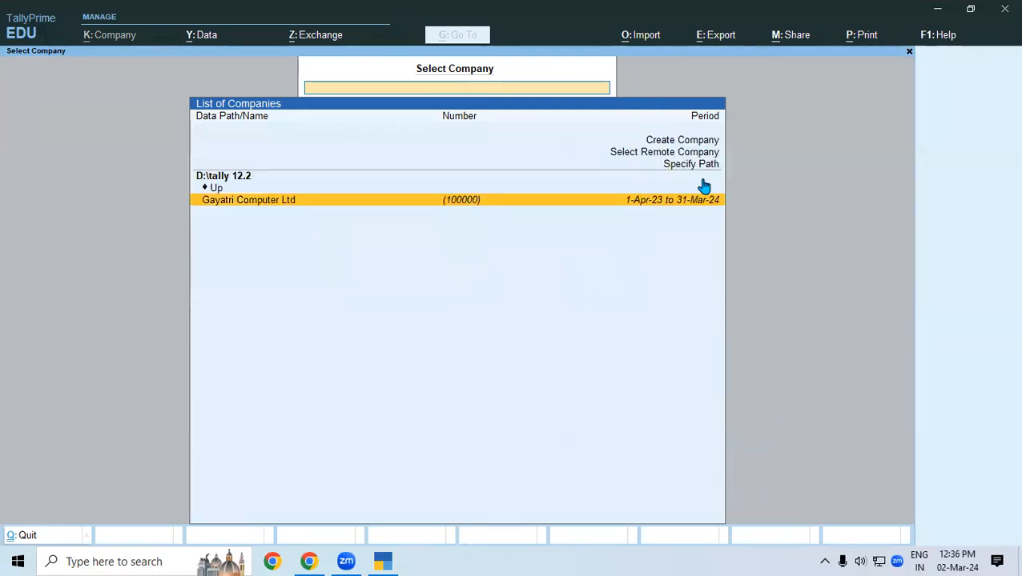
key("Return")
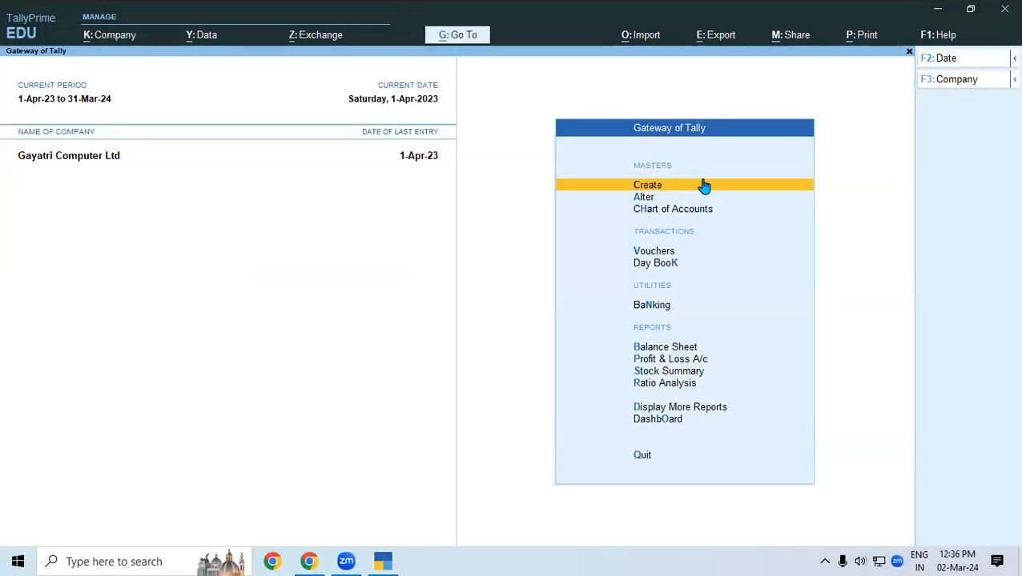
Enable separate Actual and Billed Quantity columns in invoices in the company features and save them
key("F11")
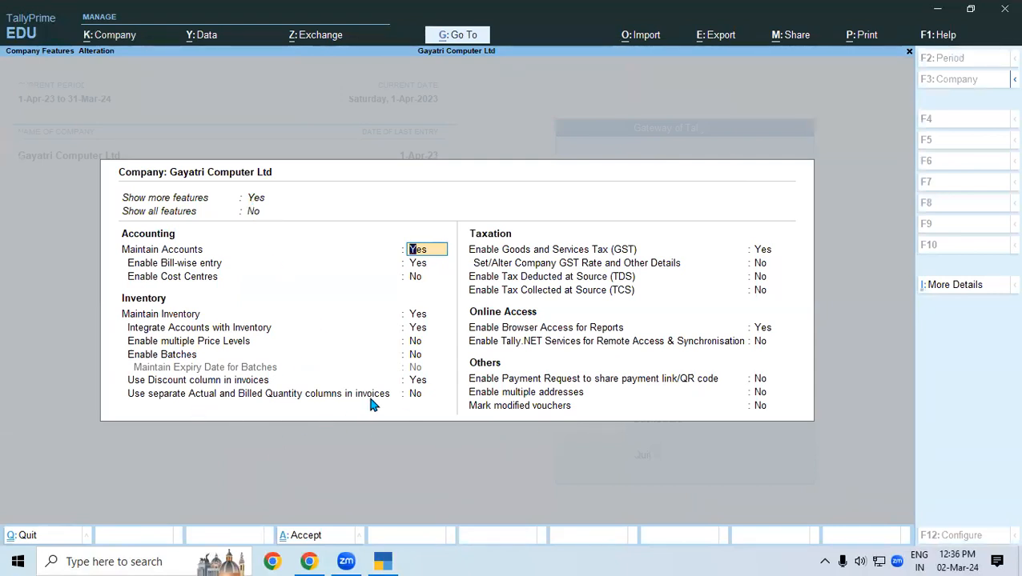
left_click(414, 396)
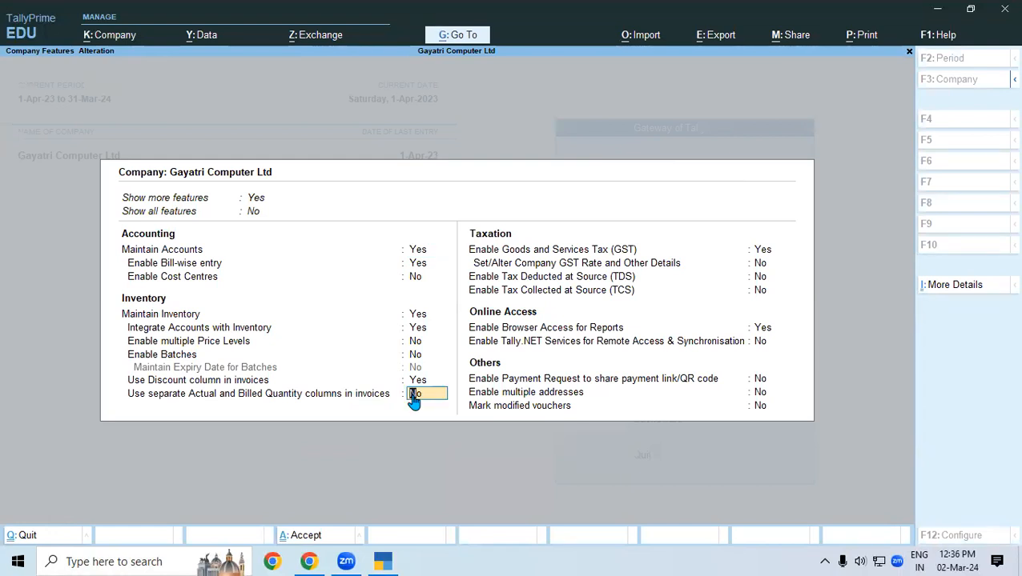
key("y")
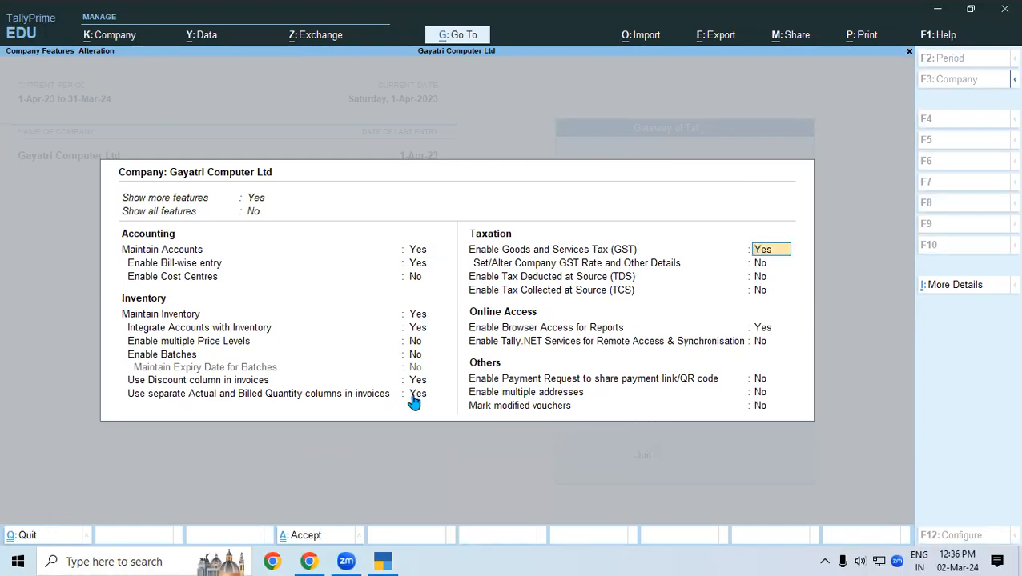
key("ctrl+a")
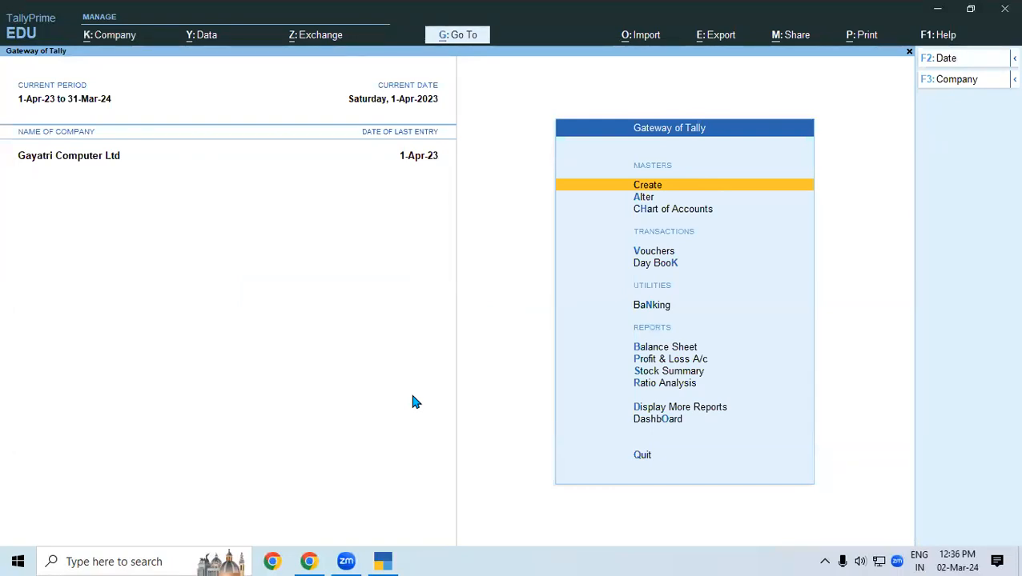
Open a new purchase voucher
key("v")
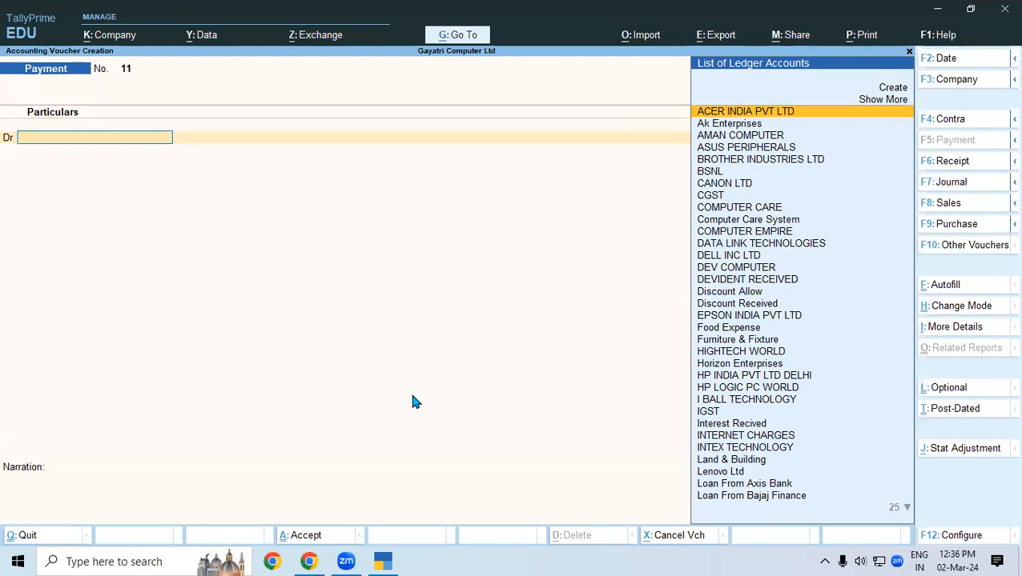
key("F9")
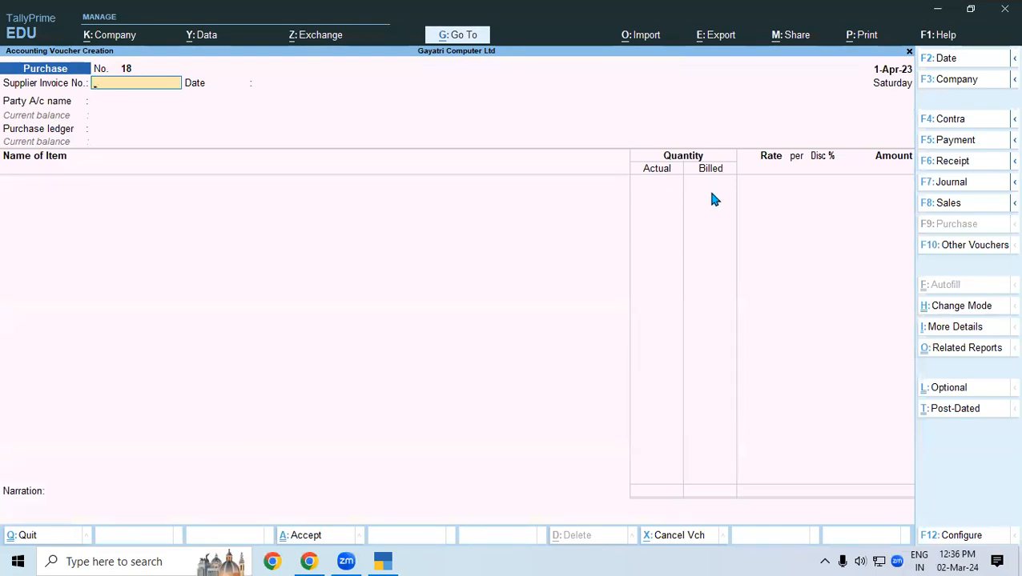
Turn off the separate Actual and Billed Quantity columns in the company features to compare the voucher layout
key("F11")
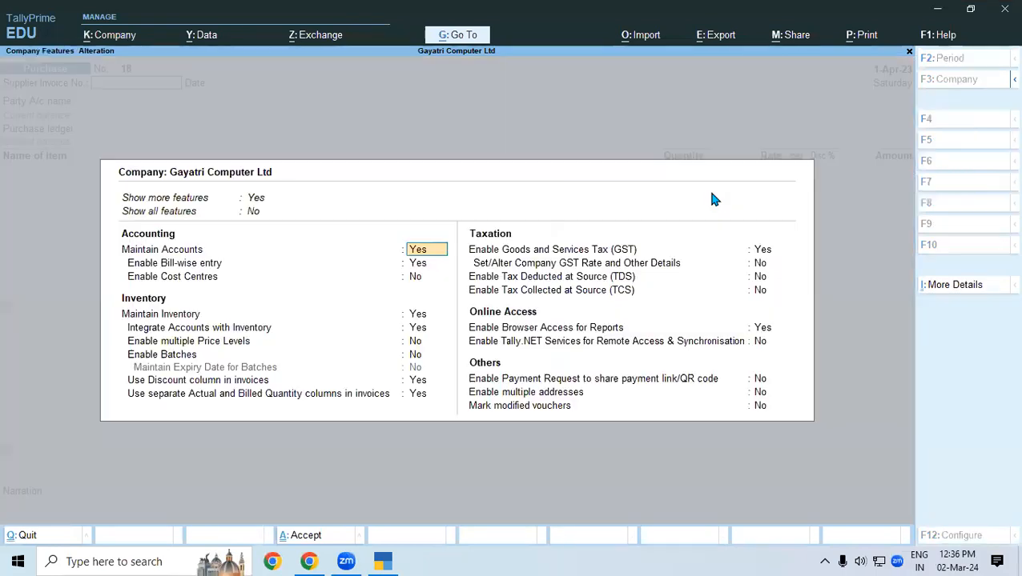
key("Return")
key("Return")
key("Return")
key("Return")
key("Return")
key("Return")
key("Return")
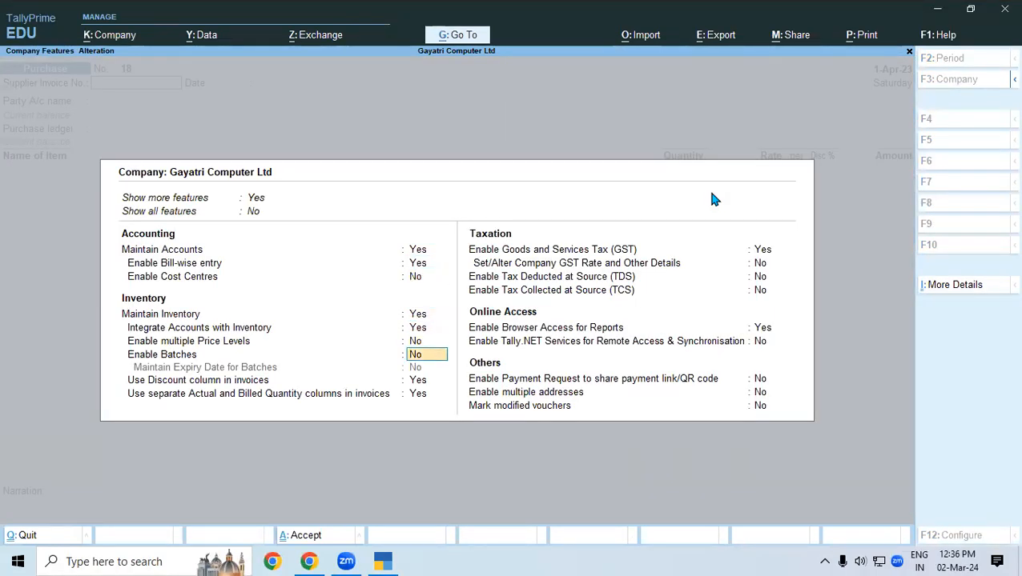
type("n")
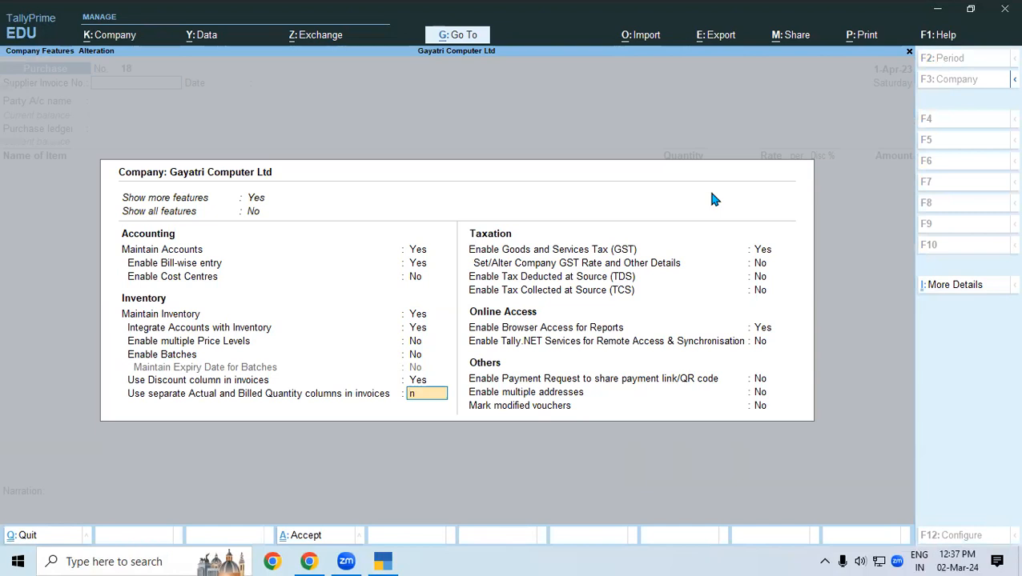
key("Return")
key("ctrl+a")
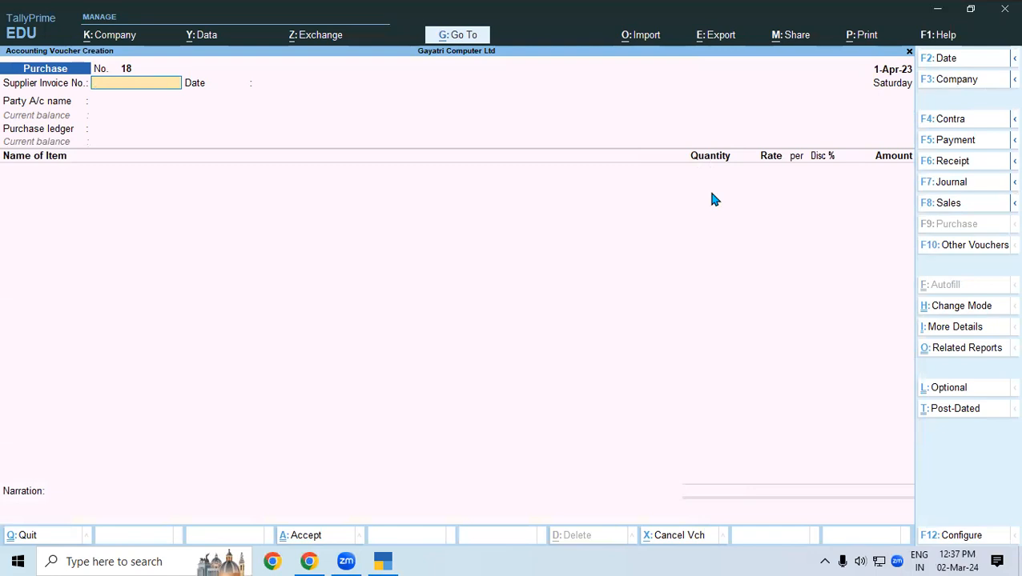
Set the separate Actual and Billed Quantity columns feature back to Yes and save the company features
key("F11")
key("Return")
key("Return")
key("Return")
key("Return")
key("Return")
key("Return")
key("Return")
key("Return")
key("y")
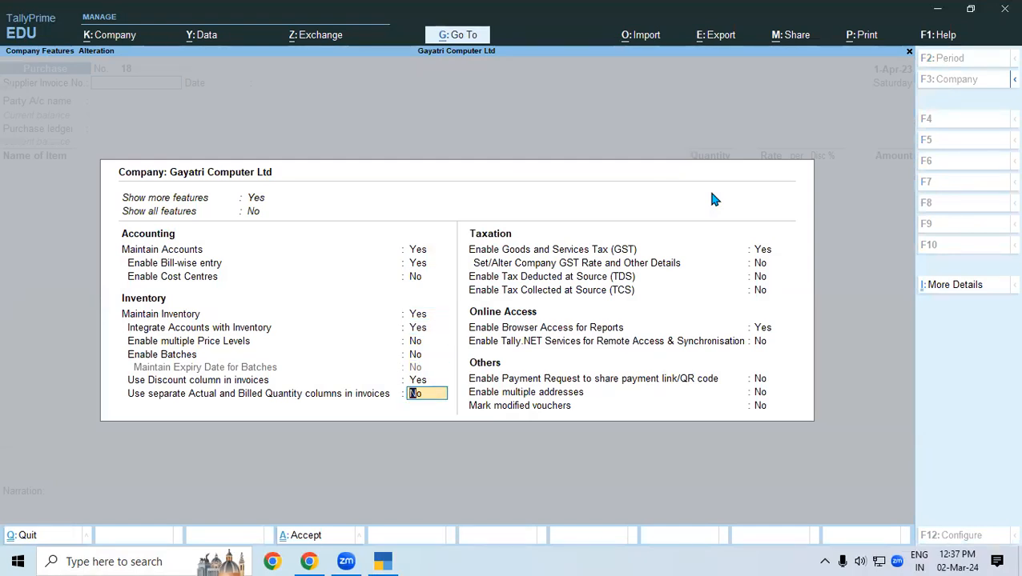
key("Return")
key("ctrl+a")
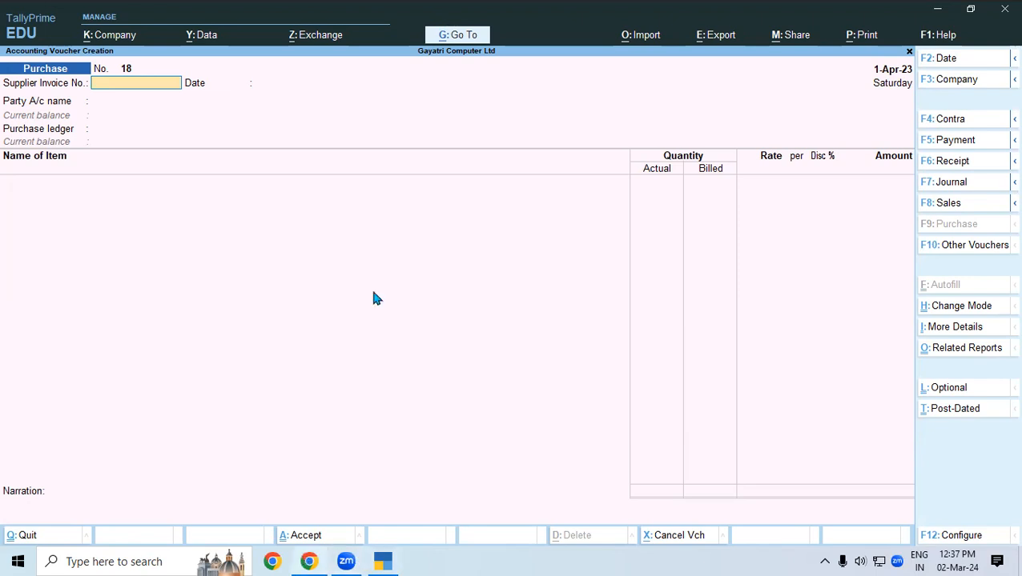
Consult the exercise document in the browser, and enter supplier invoice number 286 dated 1-Apr-23 in the purchase voucher
key("alt+Tab")
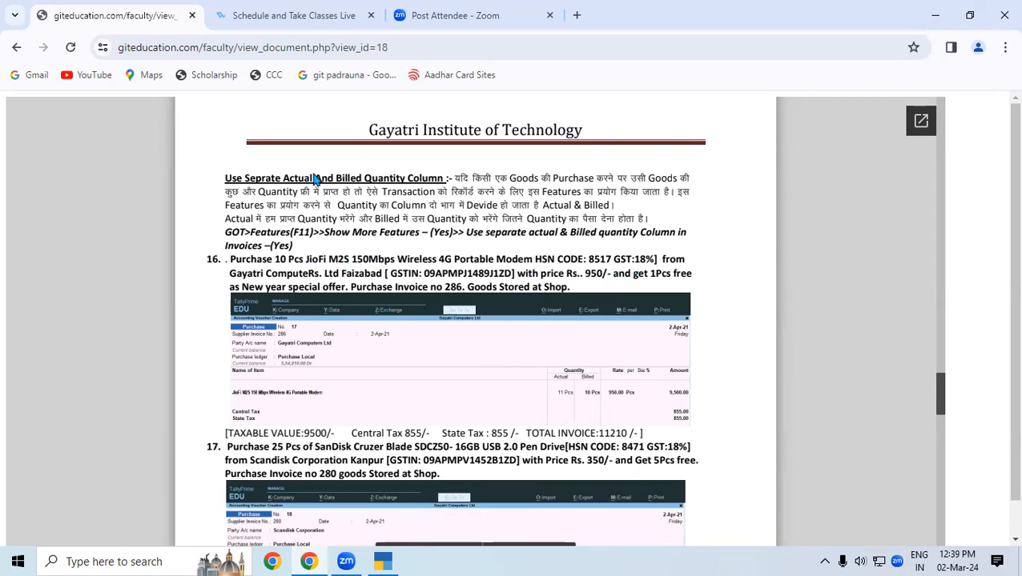
key("alt+Tab")
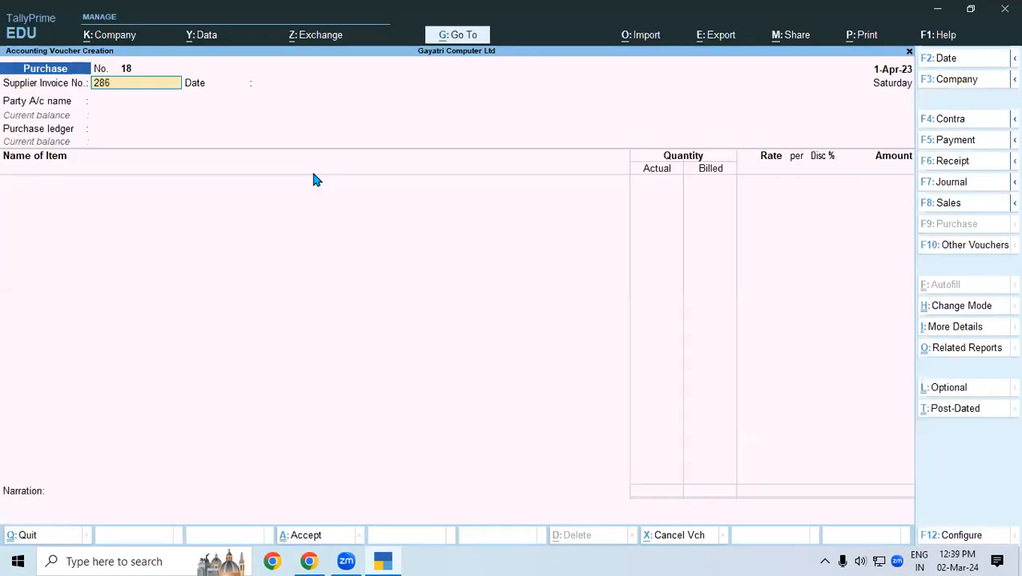
key("Return")
key("Return")
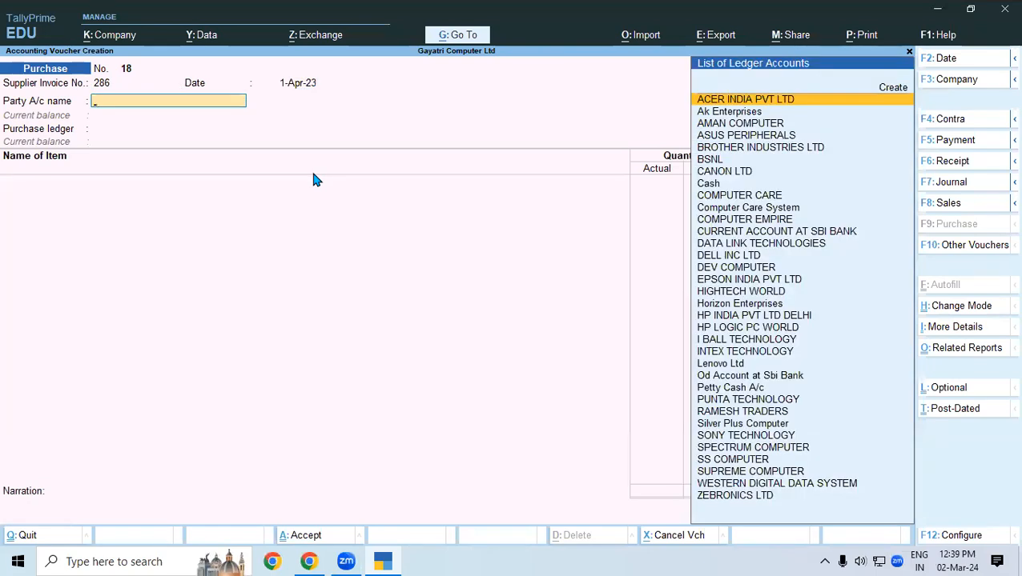
Start a new ledger for the voucher's party account and name it Gayatri Computer Ltd
type("g")
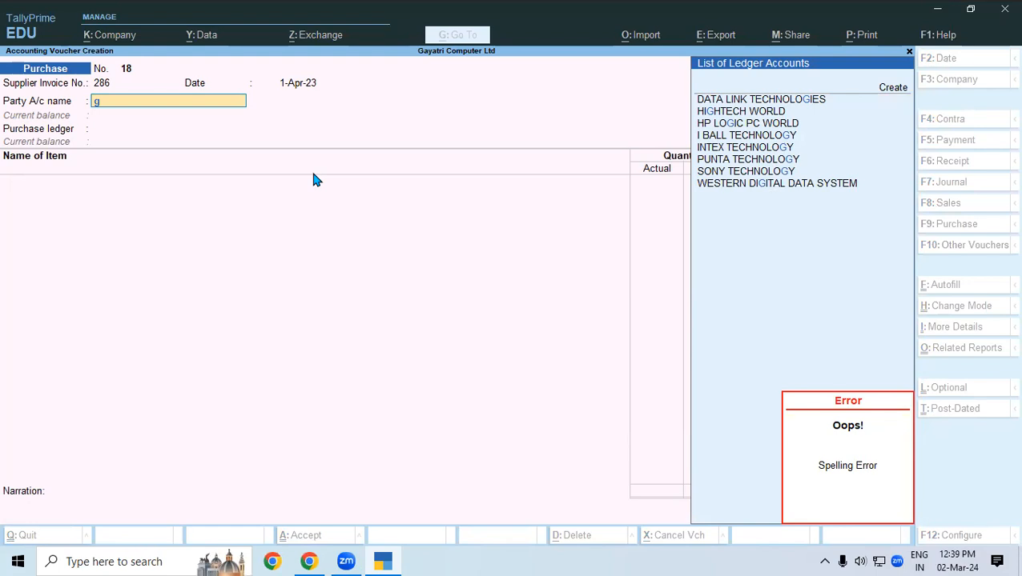
key("alt+c")
type("a")
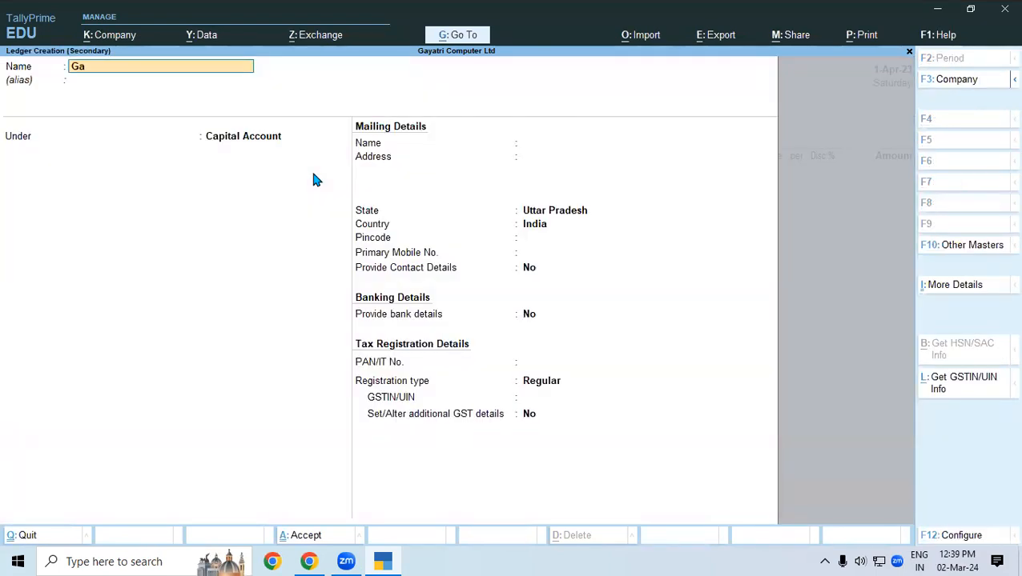
type("atri Computer Lt")
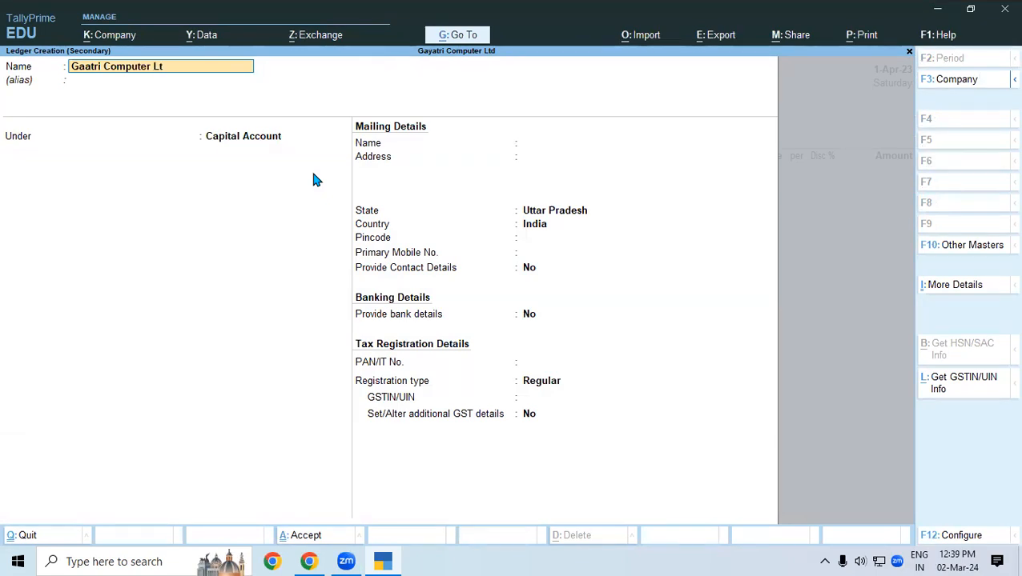
type("d")
key("Return")
key("Return")
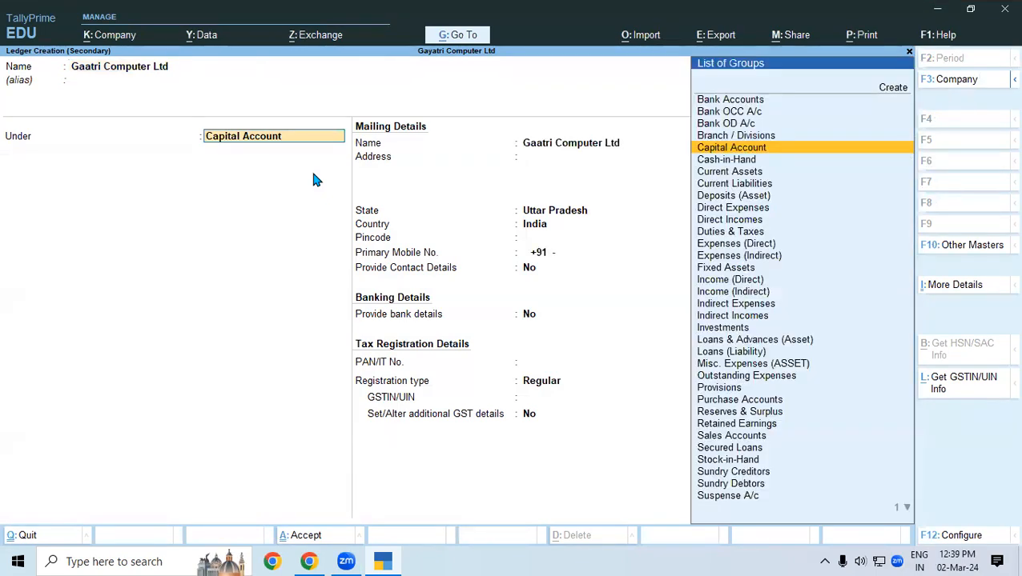
type("S")
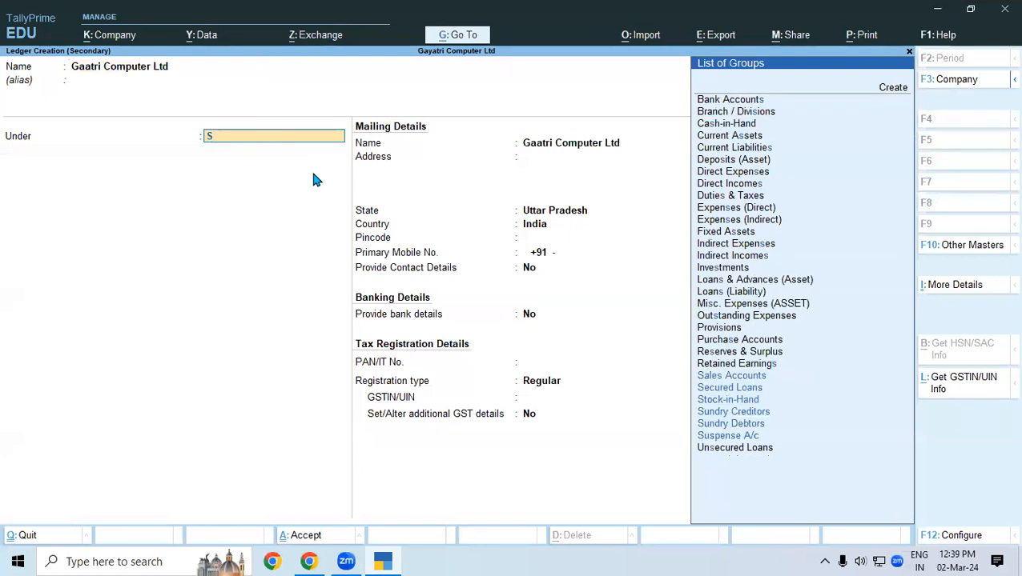
key("BackSpace")
key("BackSpace")
type("G")
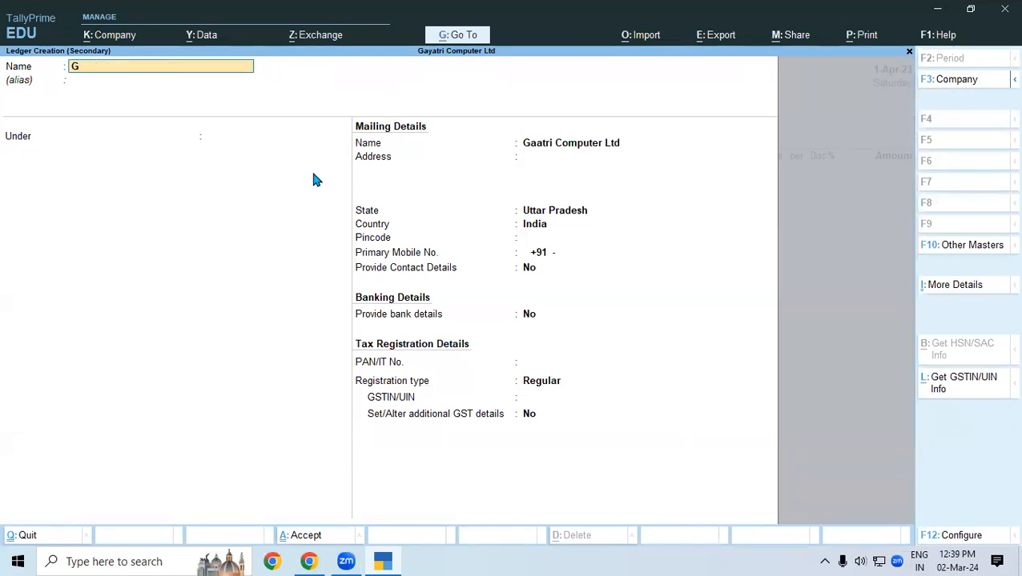
type("ayatri Computer Ltd")
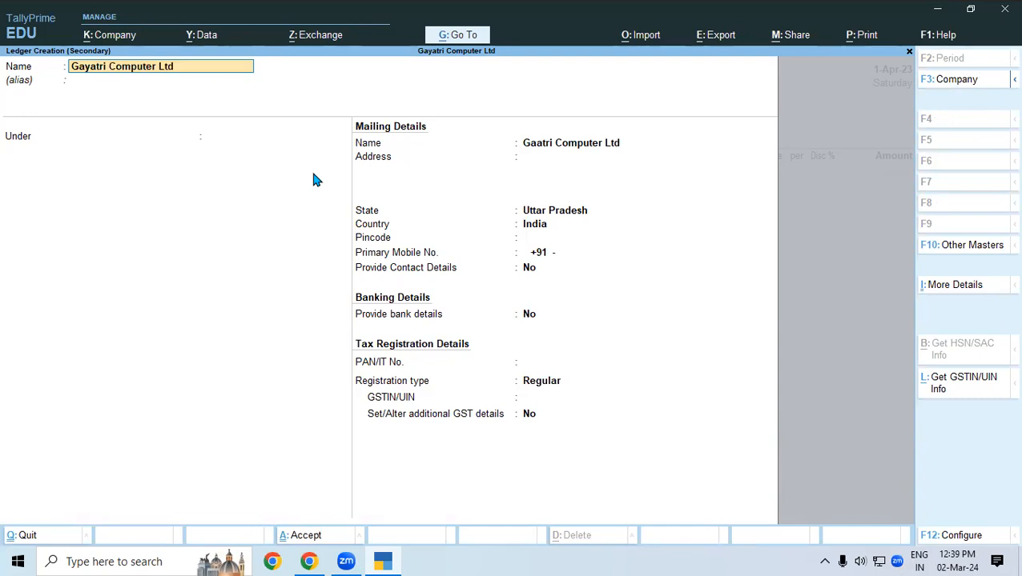
Place the new ledger under Sundry Creditors, and accept its default balance settings and mailing name
key("Return")
type("S")
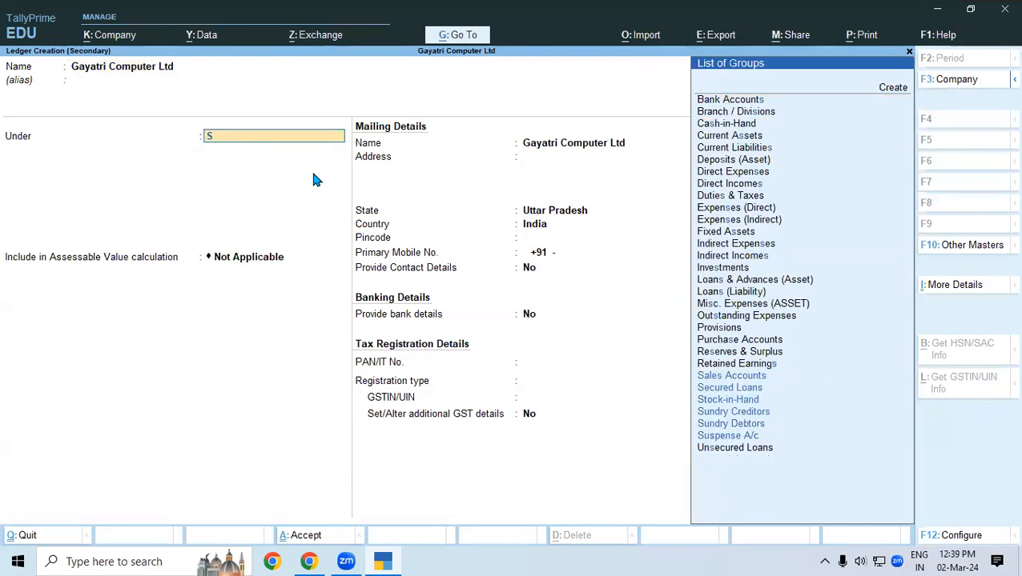
type("un")
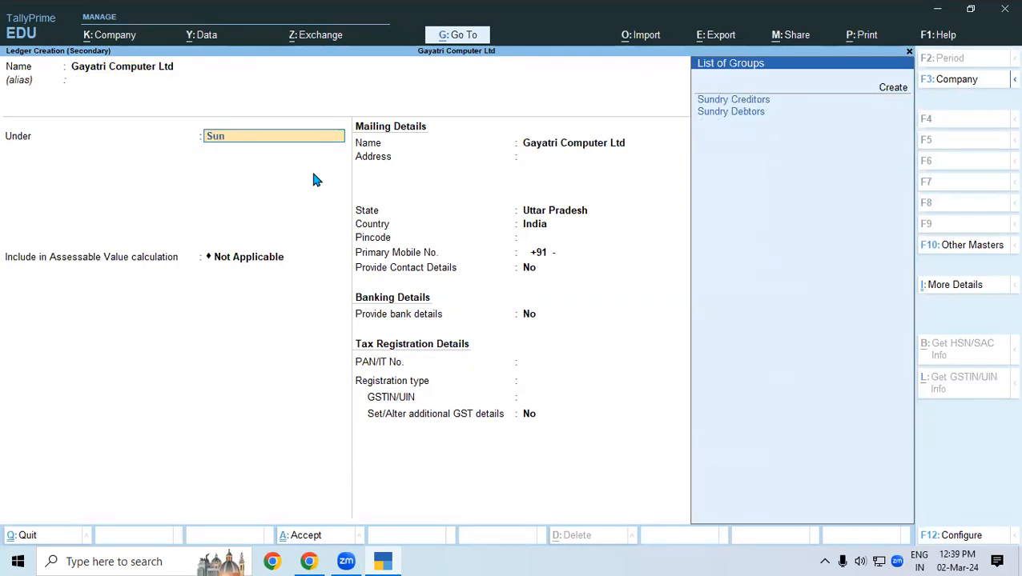
key("Return")
key("Return")
key("Return")
key("Return")
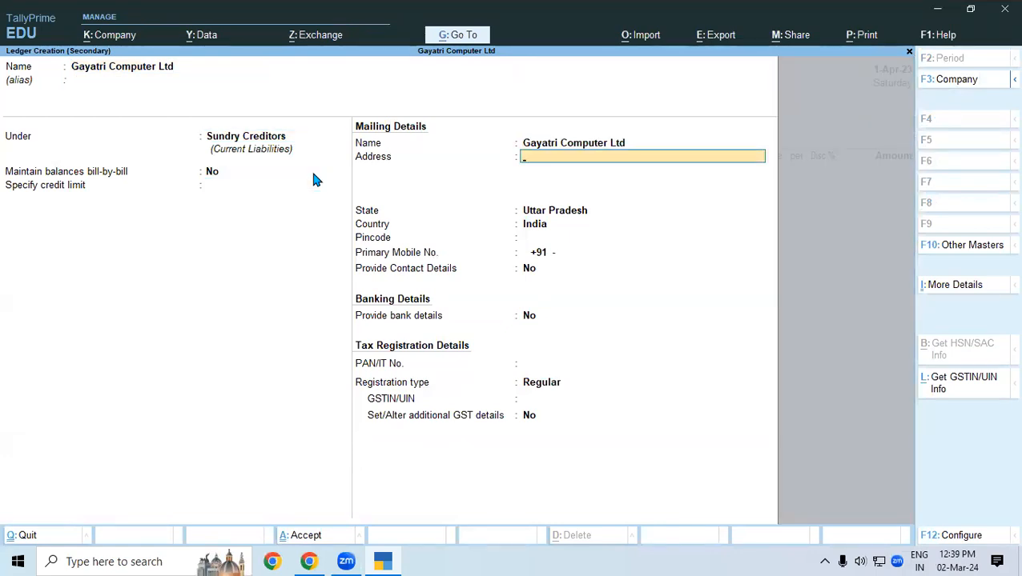
Enter Faizabad as the ledger's address and keep the default state, country, contact, bank and Regular registration details
type("Faizabad")
key("Return")
key("Return")
key("Return")
key("Return")
key("Return")
key("Return")
key("Return")
key("Return")
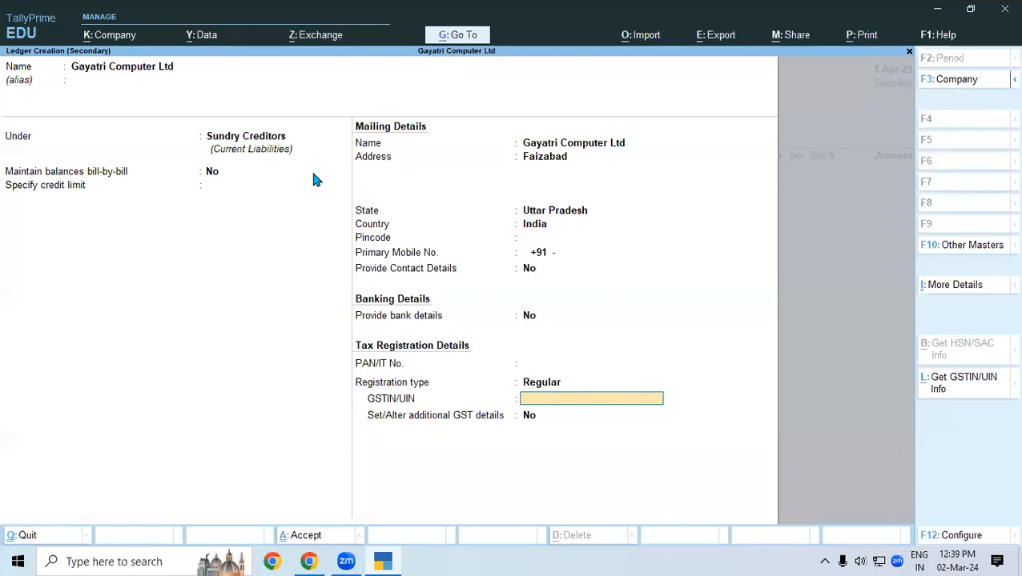
Enter the supplier's GSTIN from exercise 16 in the browser document, and save the Gayatri Computer Ltd ledger
type("09AB")
key("BackSpace")
left_click(322, 559)
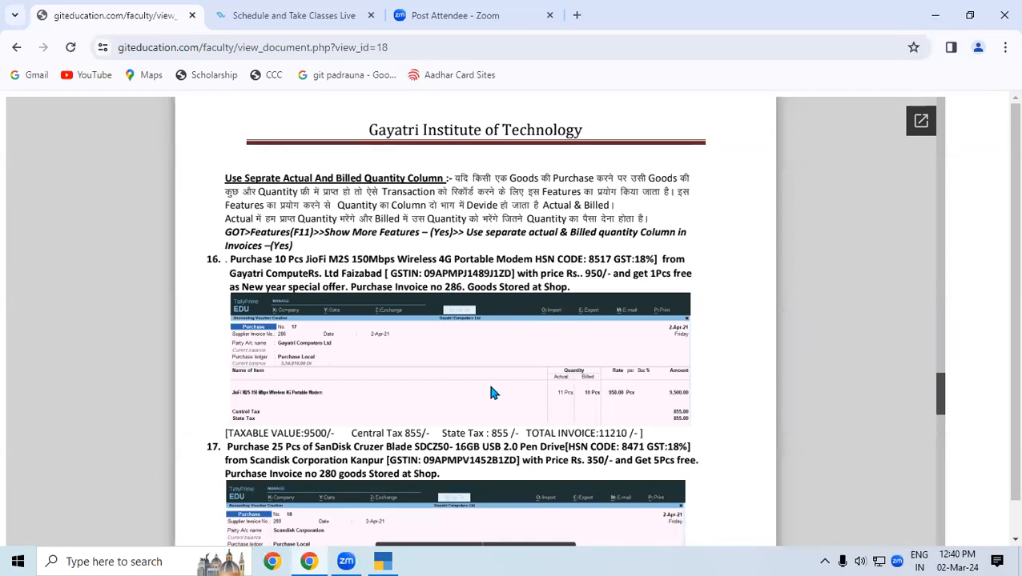
key("alt+Tab")
type("MPJ")
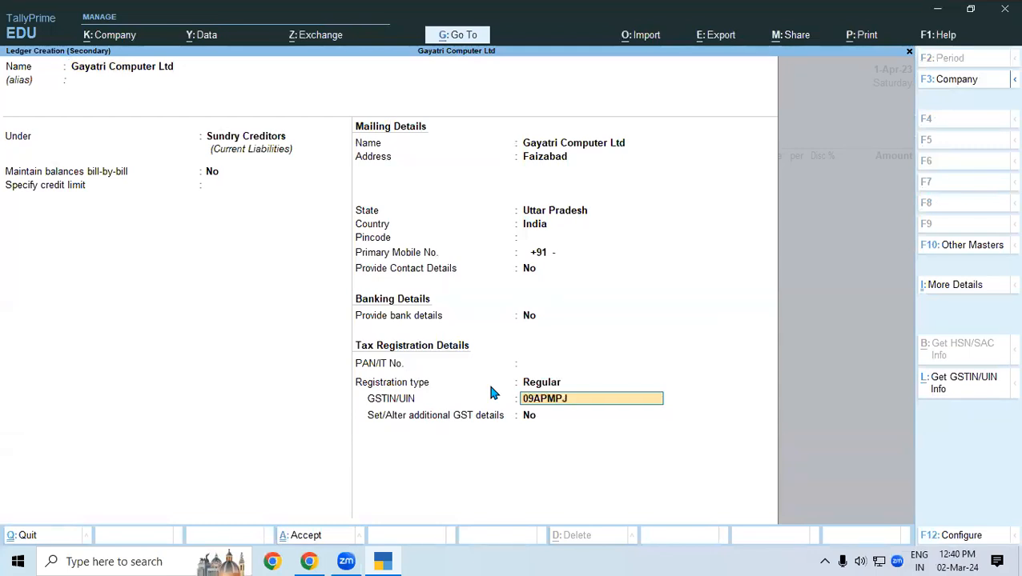
type("1489J1ZD")
key("ctrl+a")
key("ctrl+a")
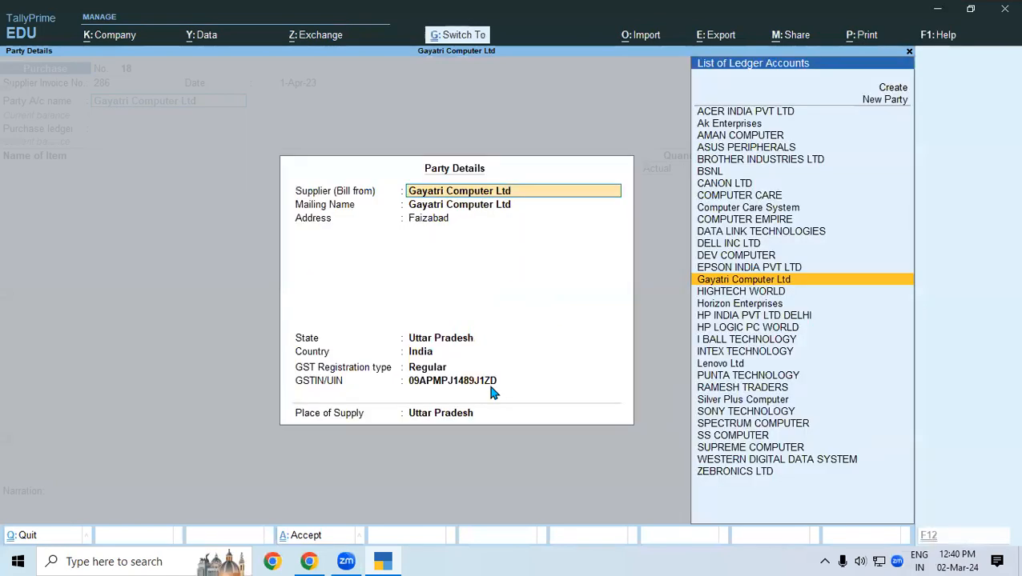
Accept the supplier's party details and choose PURCHASE LOCAL as the voucher's purchase ledger
key("ctrl+a")
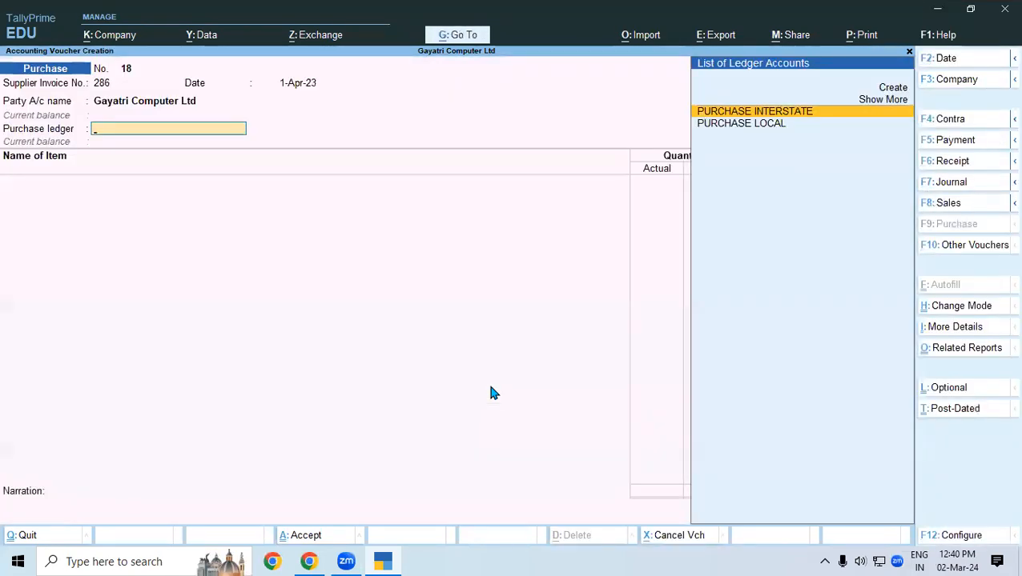
key("Down")
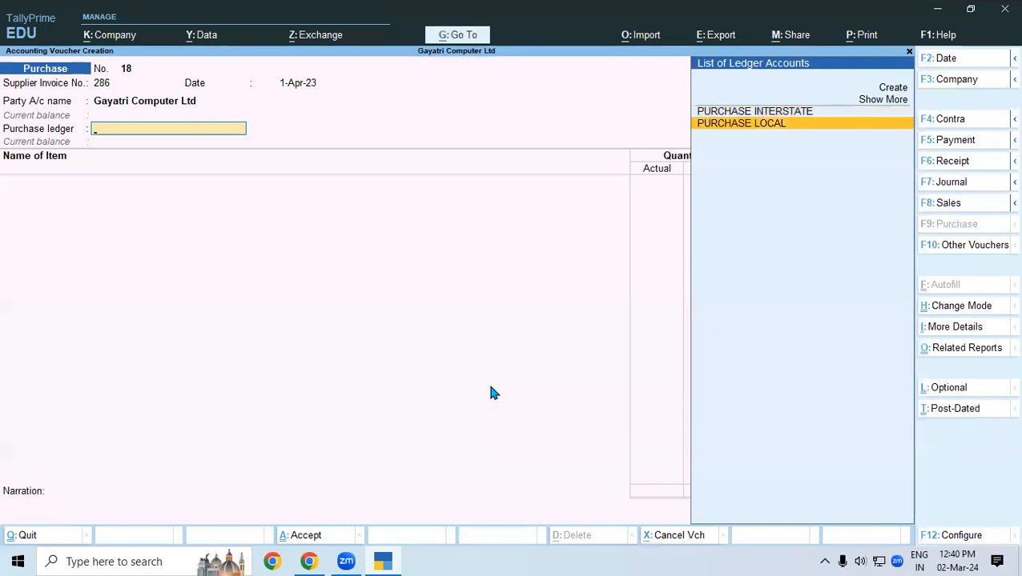
key("Return")
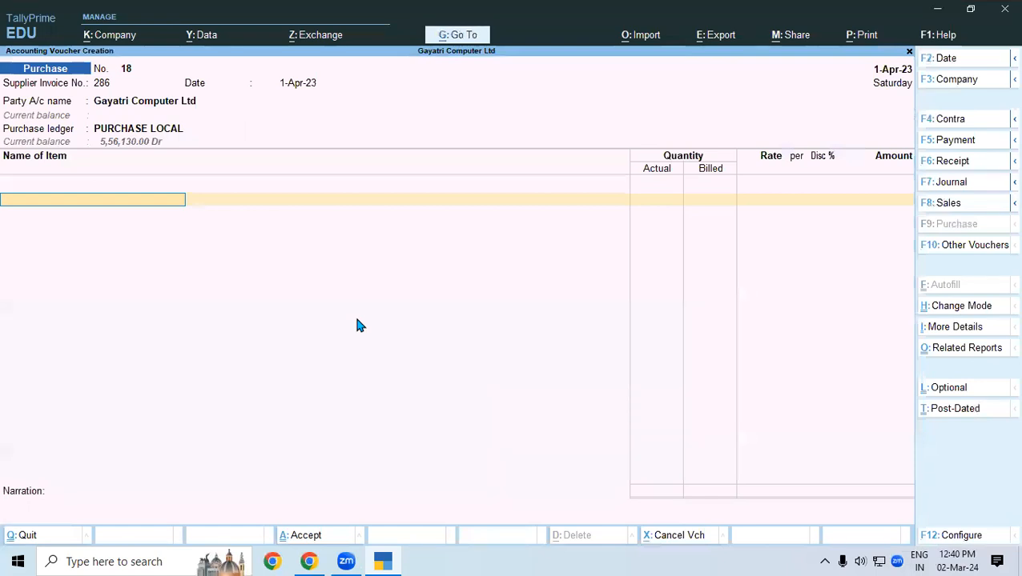
Start a new stock item from the voucher's item line and name it Jio Fi M2s 150mbps Wireless 4g Portable Modem
type("j")
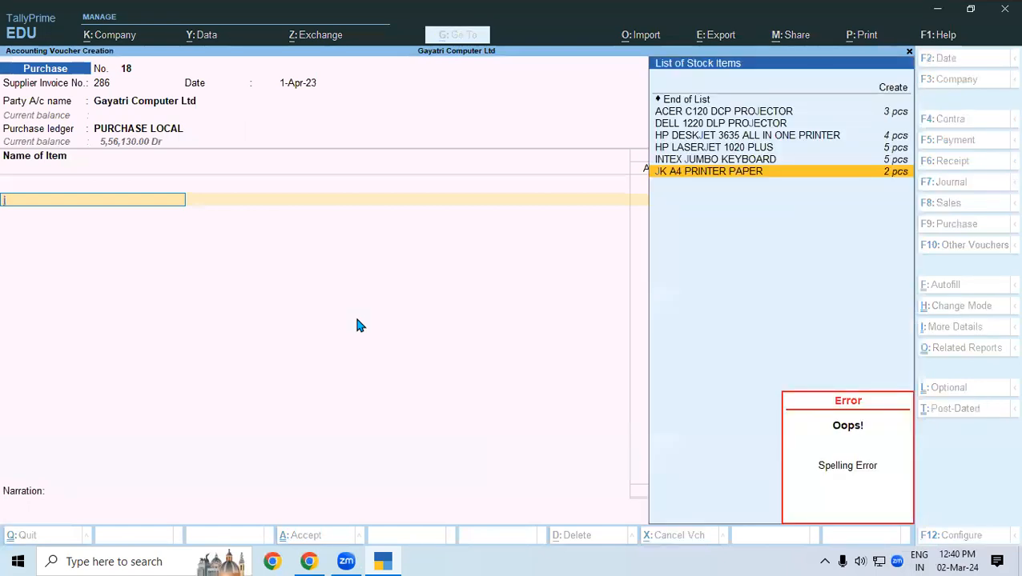
key("alt+c")
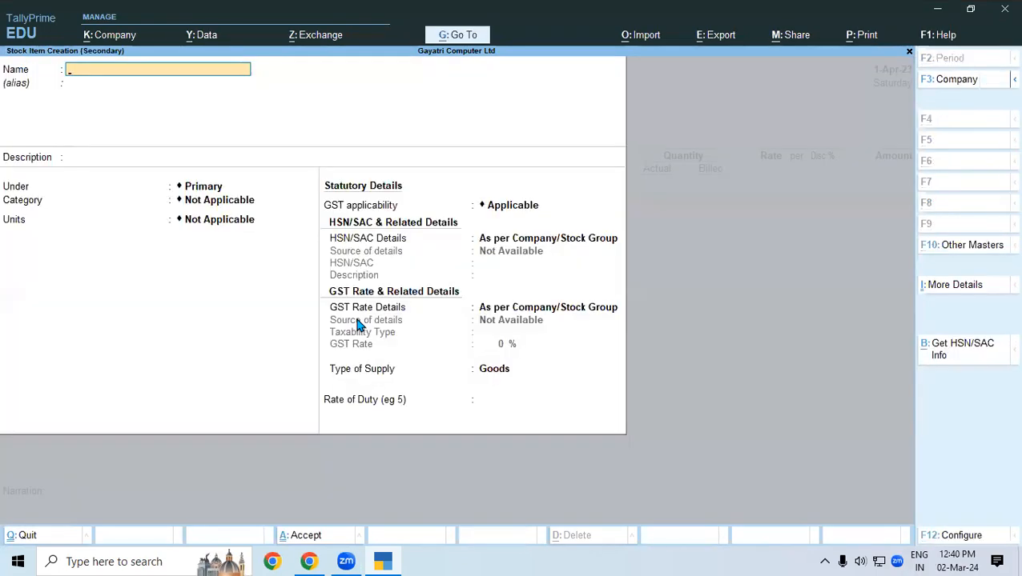
type("Jio")
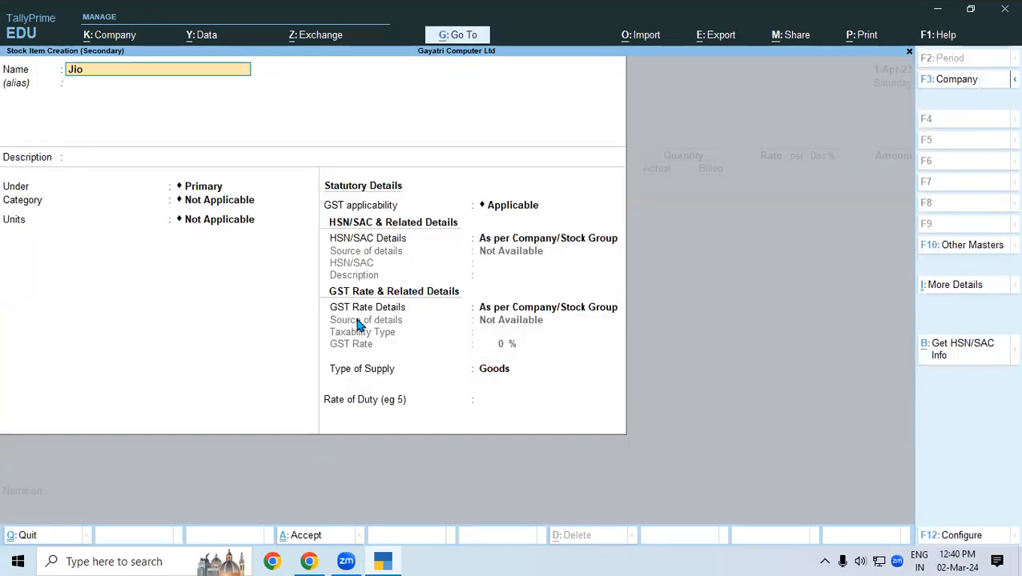
type(" Fi M2s 150mbpsMo")
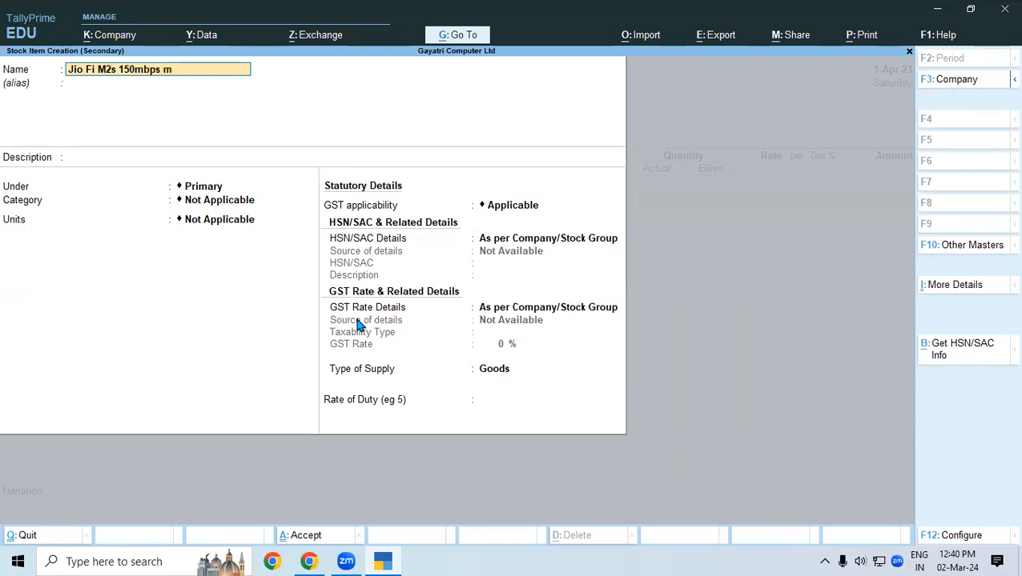
key("BackSpace")
key("BackSpace")
type("Wire")
type("less")
type(" 4g Mo")
type("dem")
key("BackSpace")
key("BackSpace")
key("BackSpace")
key("BackSpace")
key("BackSpace")
key("BackSpace")
type("Portable,")
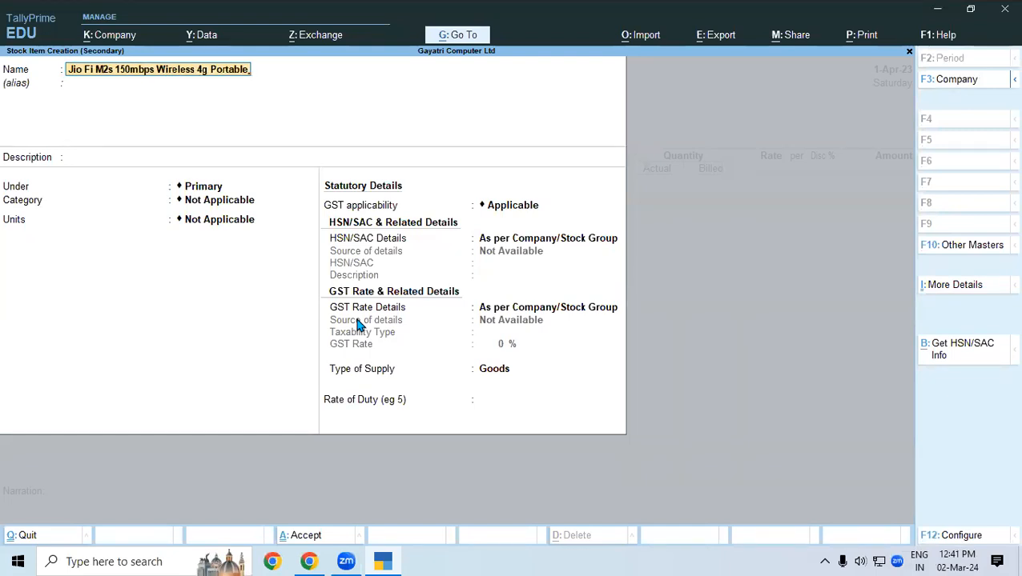
key("Return")
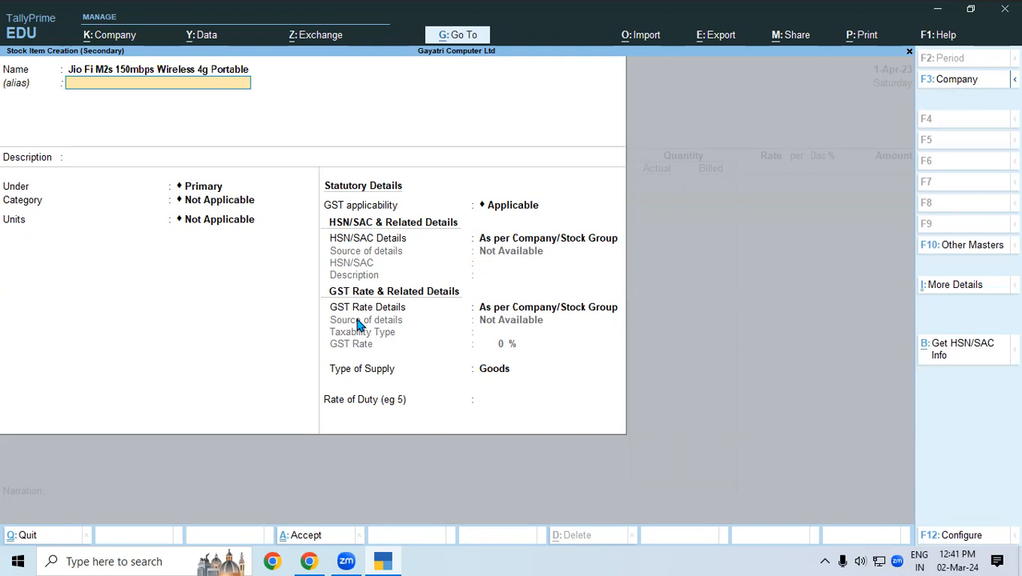
key("BackSpace")
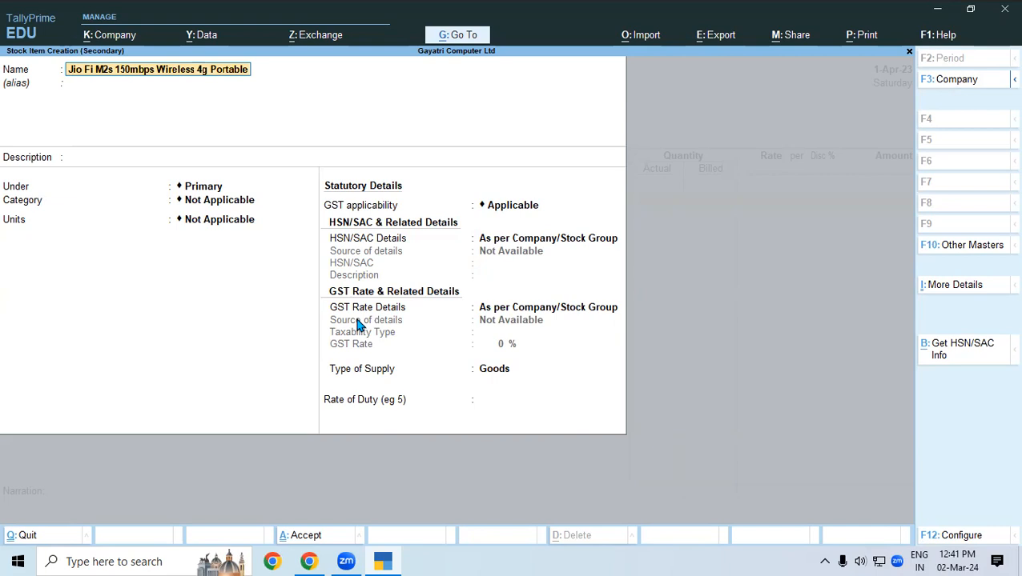
type("Mo")
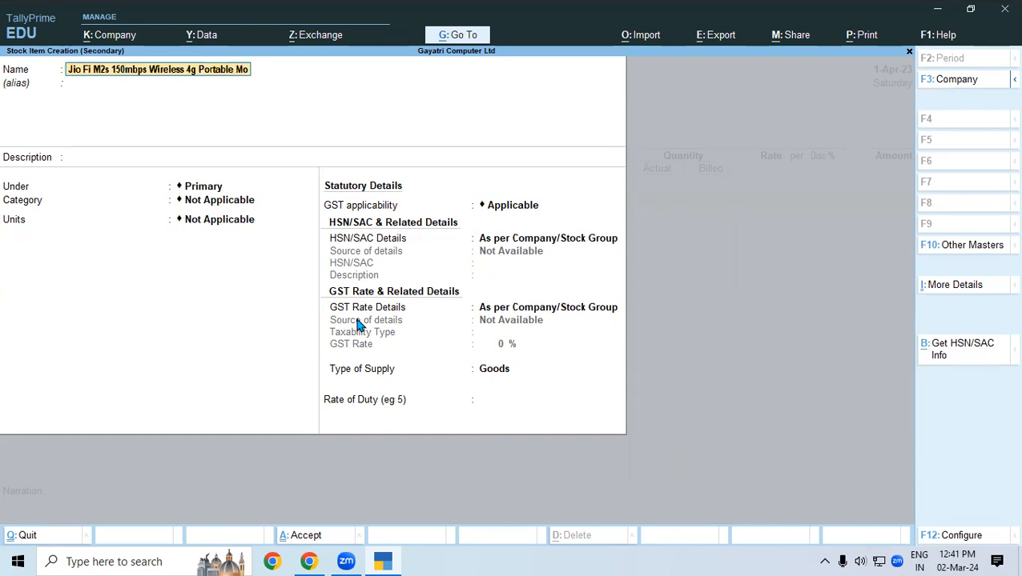
type("dem")
Leave the new stock item's alias and description blank, and place it under the MODEM group
key("Return")
key("Return")
key("Return")
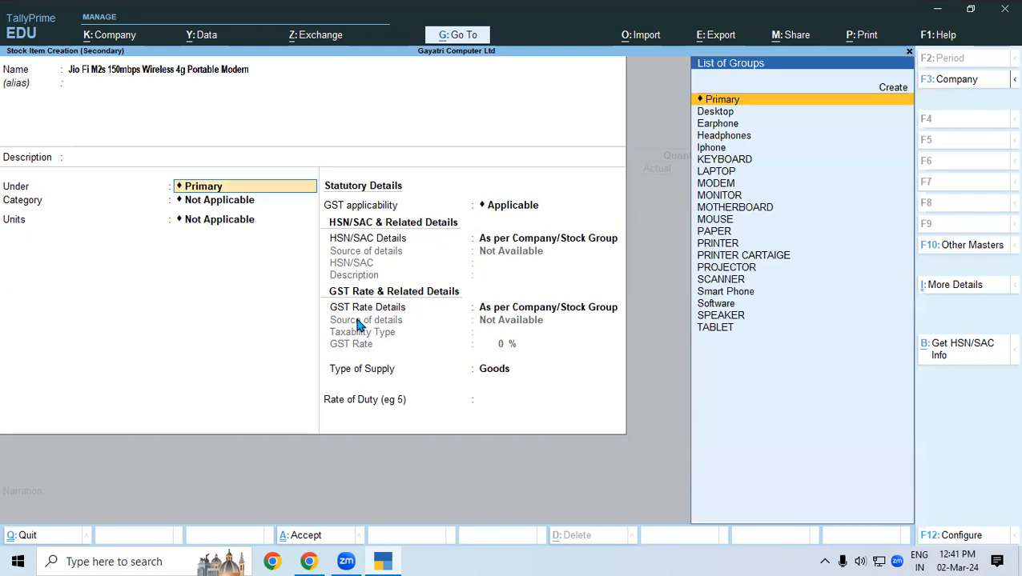
type("Mod")
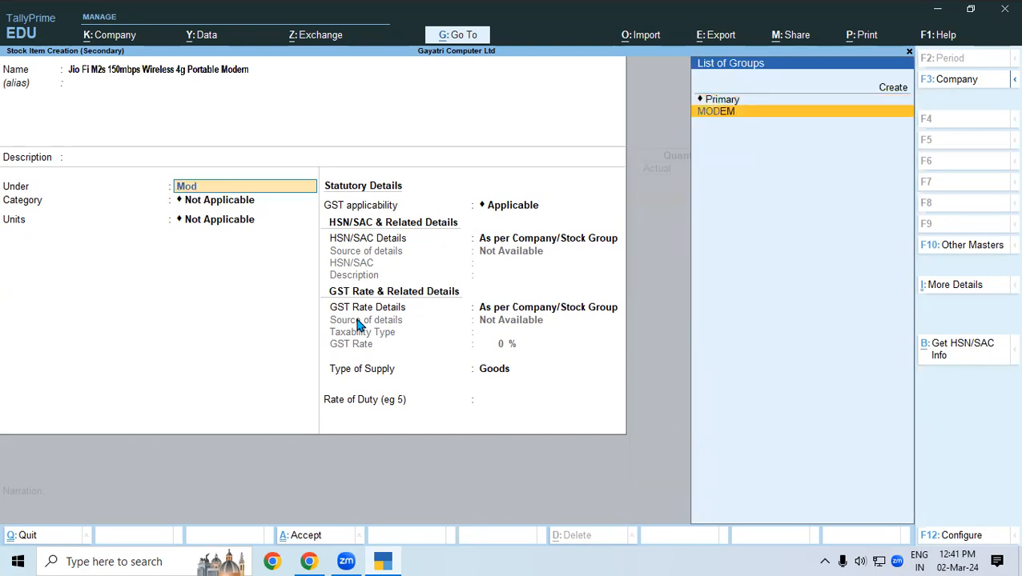
key("Return")
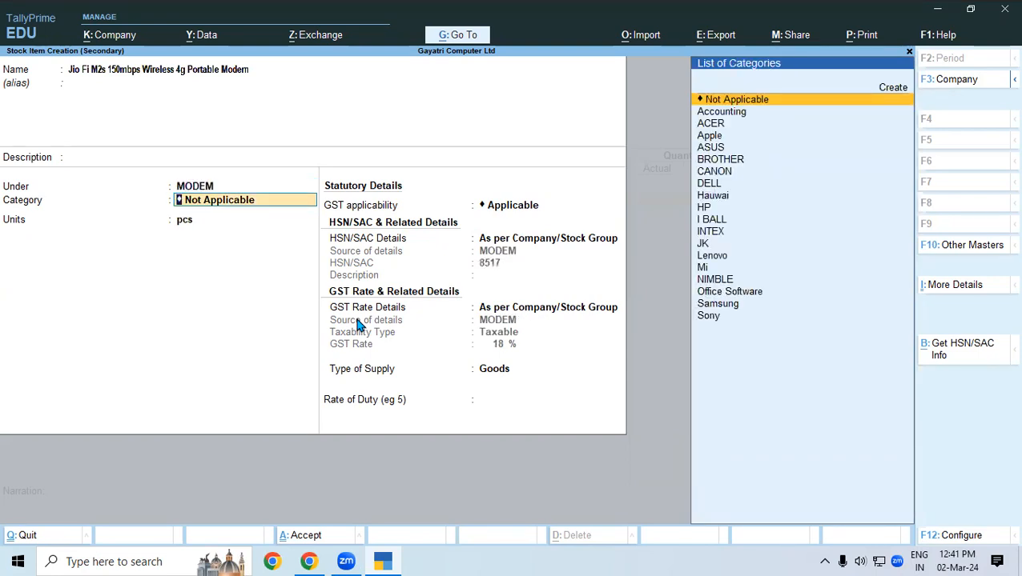
Create a stock category named Jio under Primary and assign it to the new stock item
key("alt")
key("alt+c")
type("Jio")
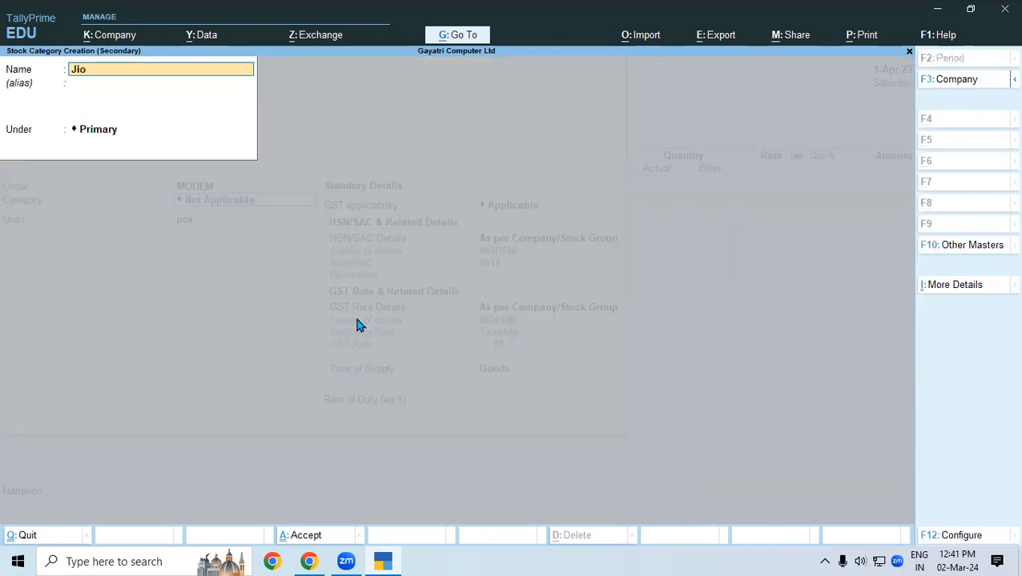
key("ctrl+a")
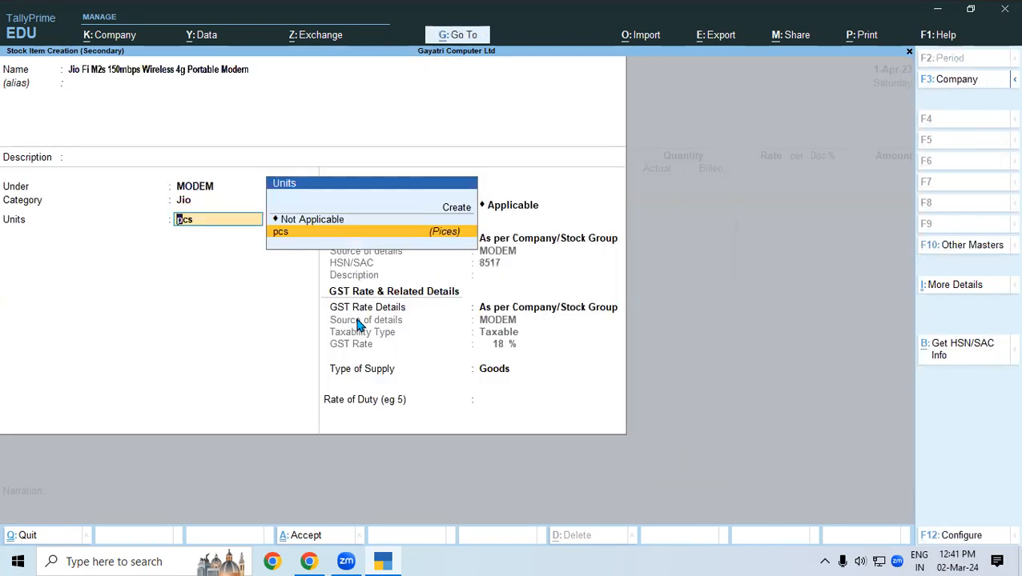
Keep pcs as the unit and the group's HSN and GST details, and save the stock item into the voucher
key("Return")
key("Return")
key("Return")
key("Return")
key("Return")
key("Return")
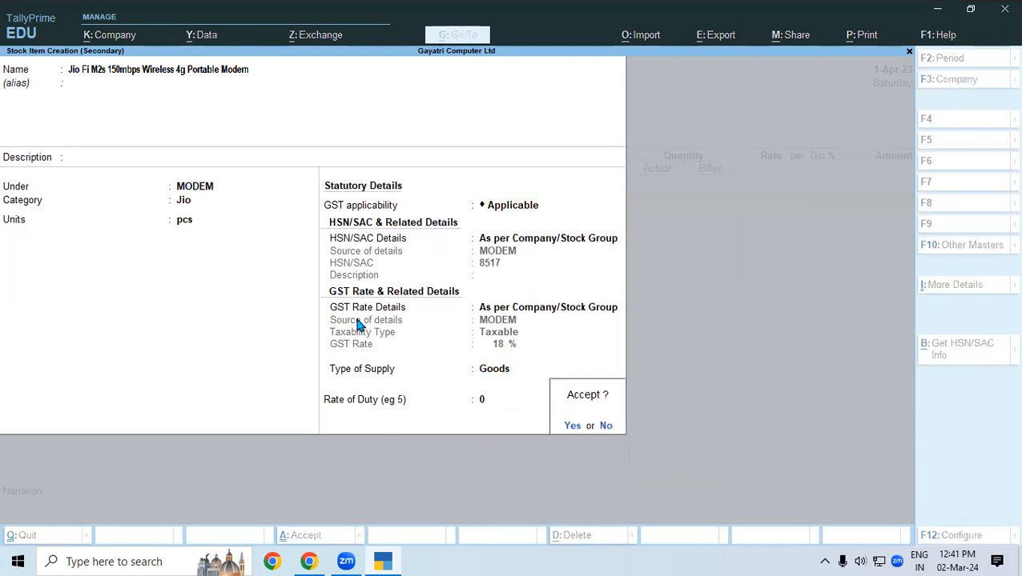
key("Return")
key("Return")
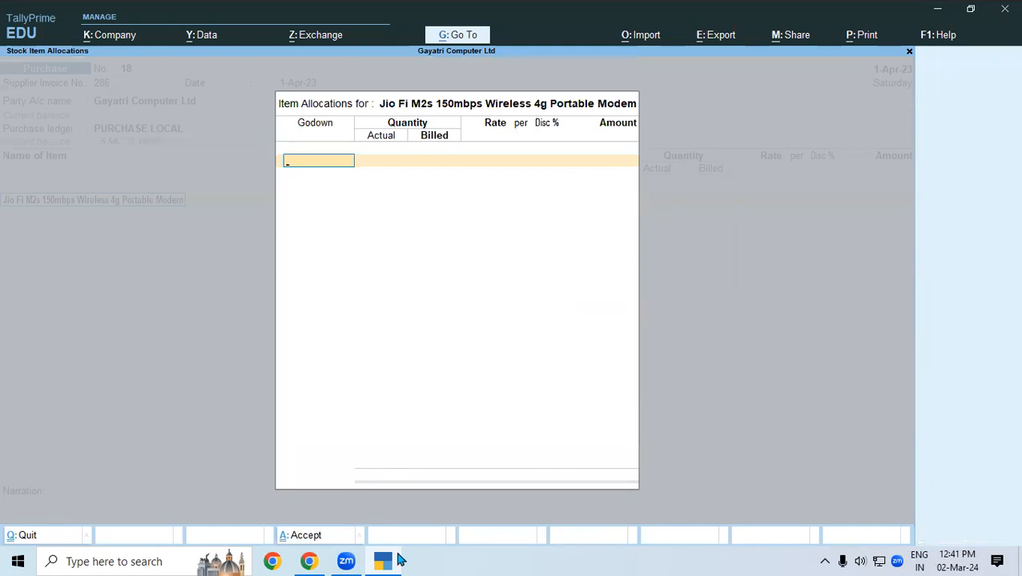
Allocate the modem to the Shop godown with an actual quantity of 11 pcs and a billed quantity of 10 pcs
type("Sho")
key("Return")
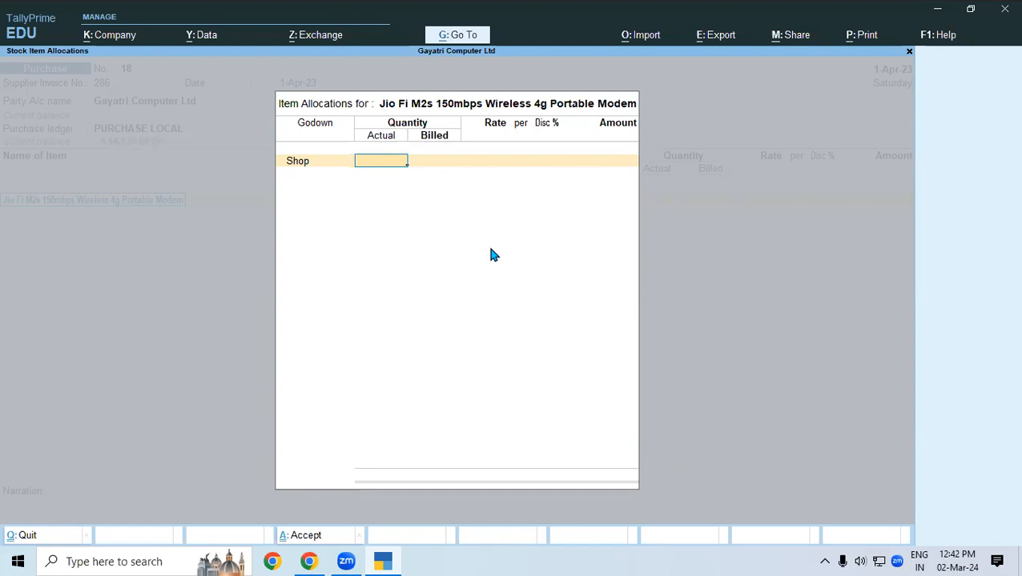
type("11")
key("Return")
type("2")
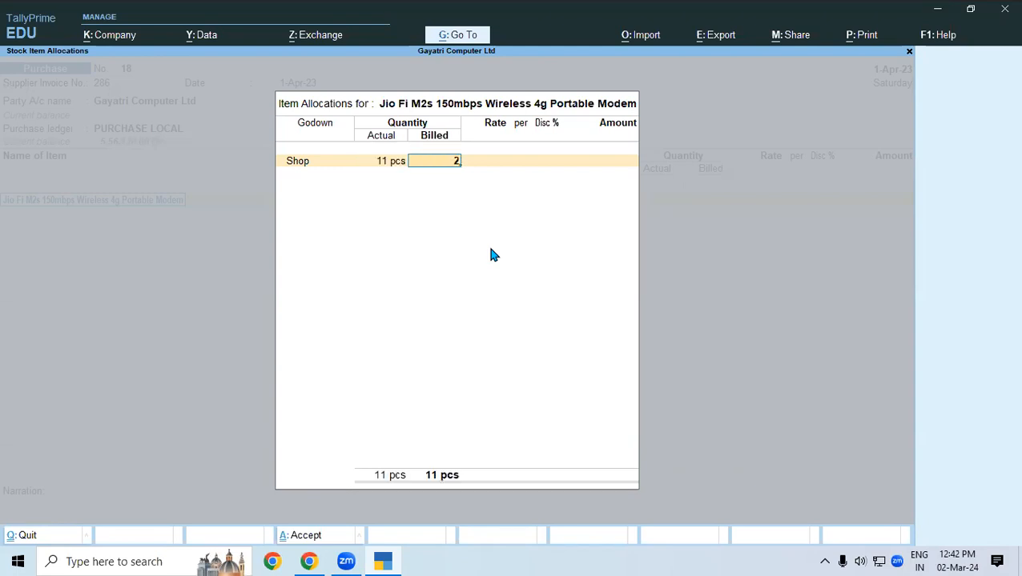
key("BackSpace")
type("10")
key("Return")
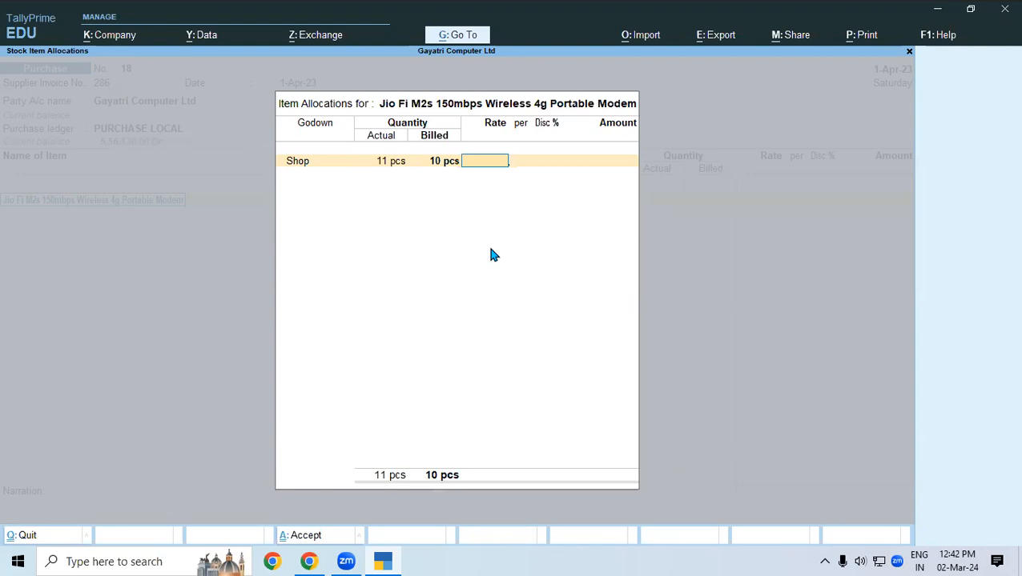
Set the modem's rate to 950 per pcs, and accept the allocation and the item line
type("950")
key("Return")
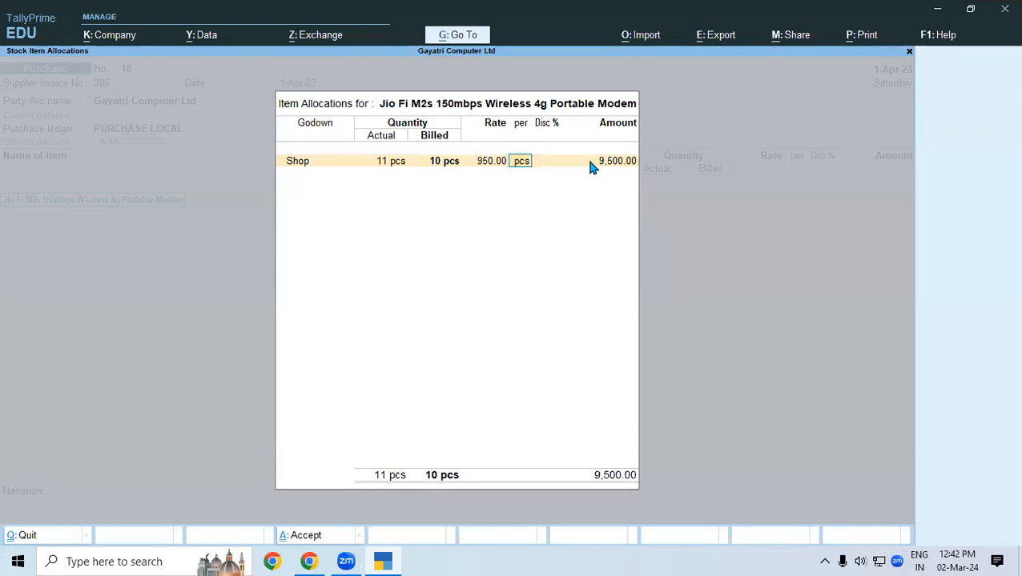
key("Return")
key("Return")
key("Return")
key("Return")
key("Return")
key("Return")
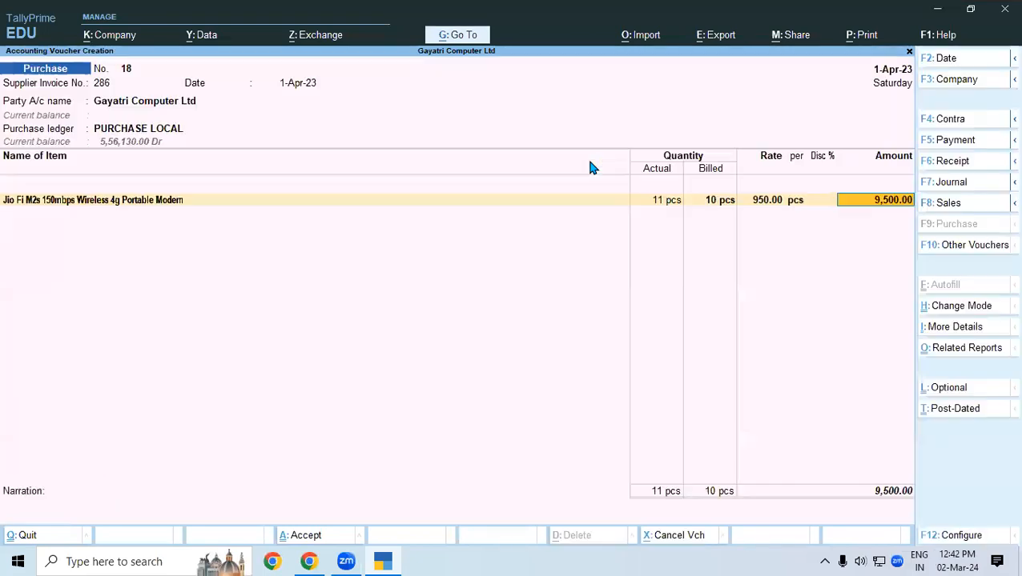
Add the CGST and SGST ledgers below the item and save the purchase voucher
type("cg")
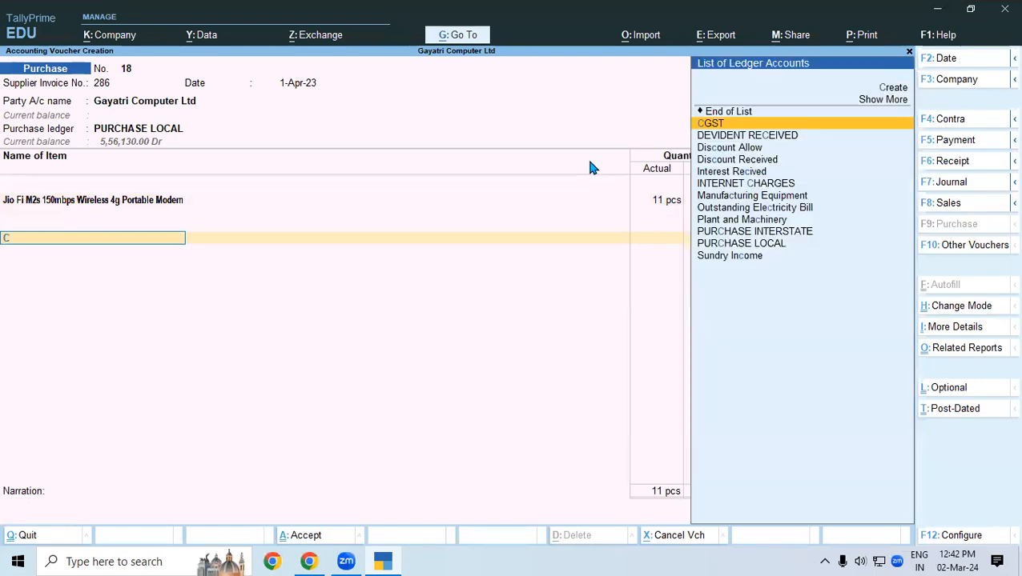
key("Return")
key("Return")
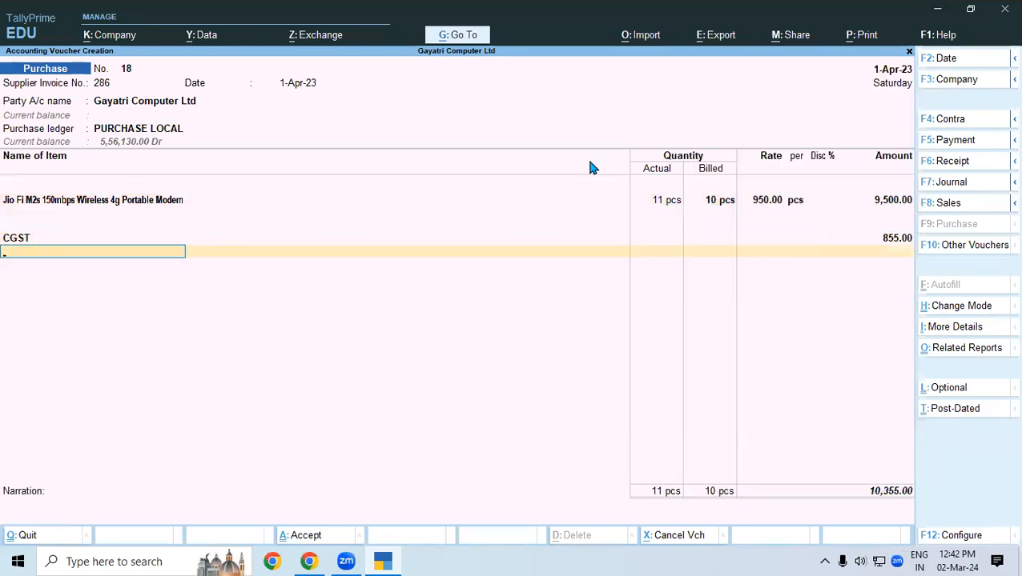
type("sg")
key("Return")
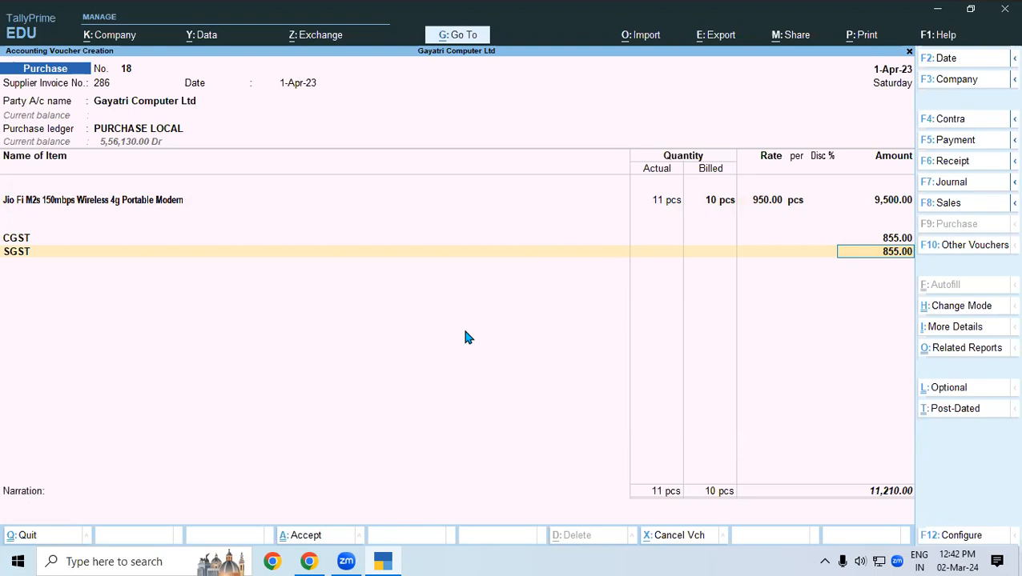
key("ctrl+a")
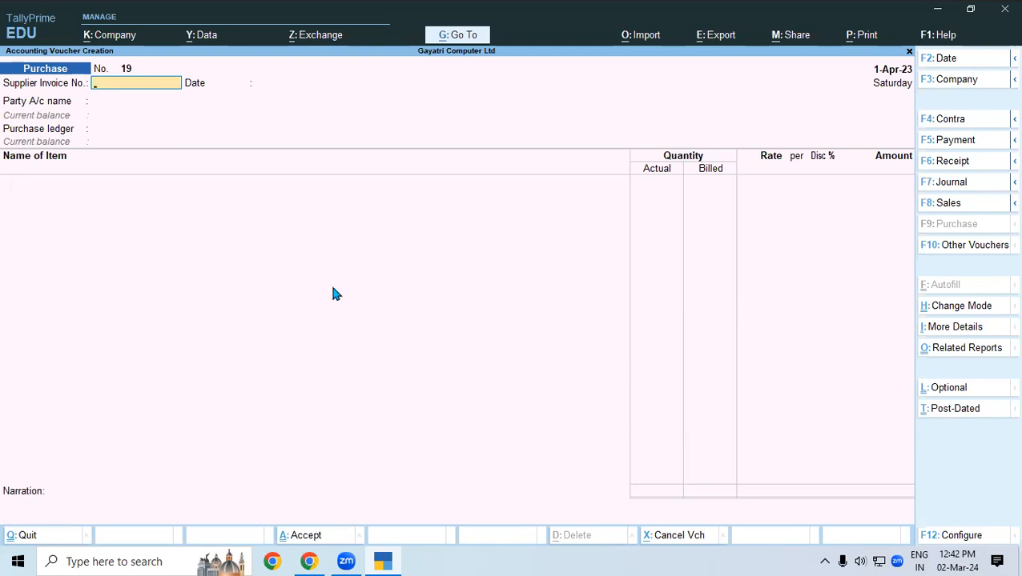
Consult exercise 17 in the browser document, and enter supplier invoice number 280 dated 1-Apr-23 in the new purchase voucher
key("alt+Tab")
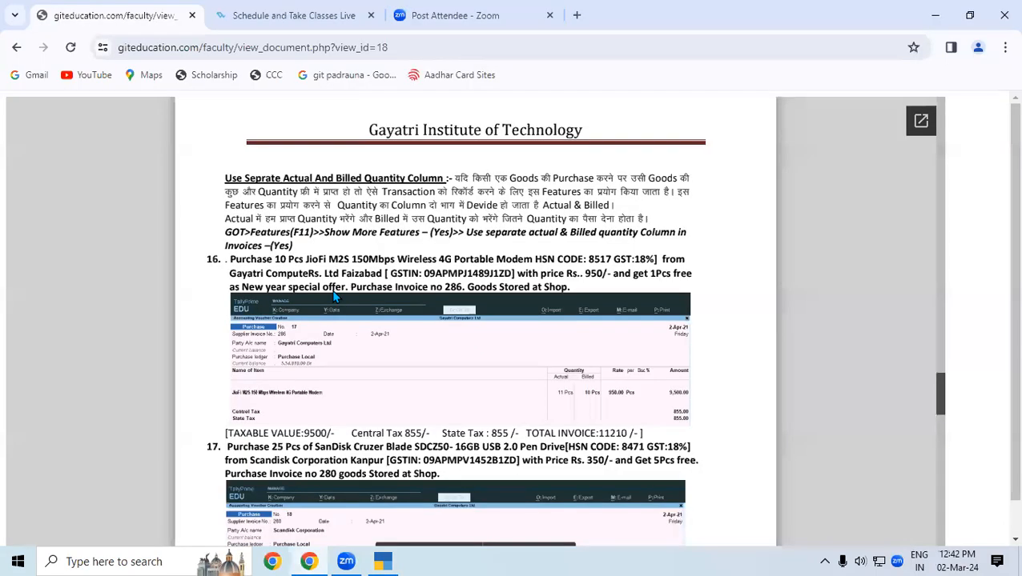
scroll(335, 296, "down", 3)
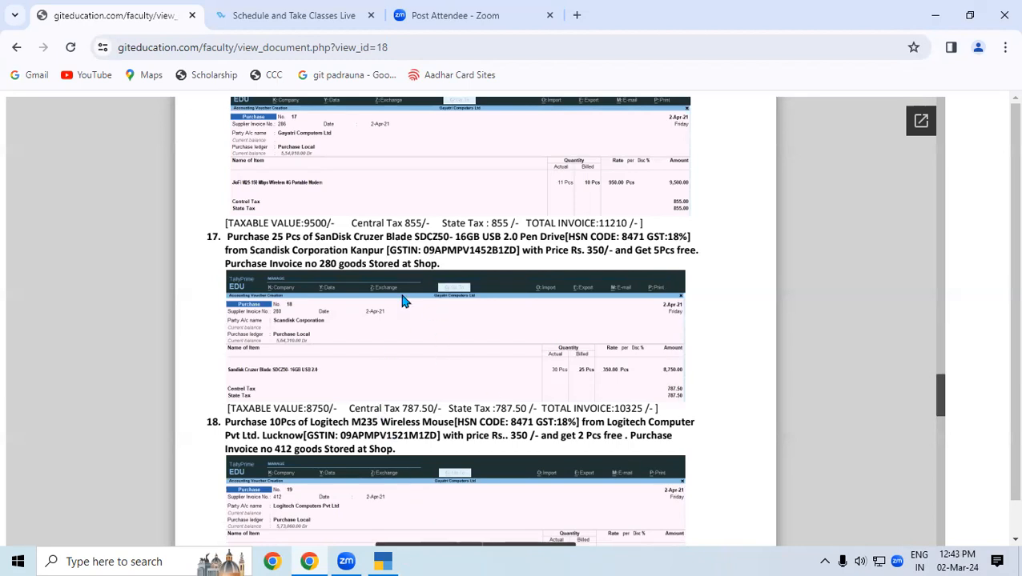
key("alt+Tab")
type("0")
key("Return")
key("Return")
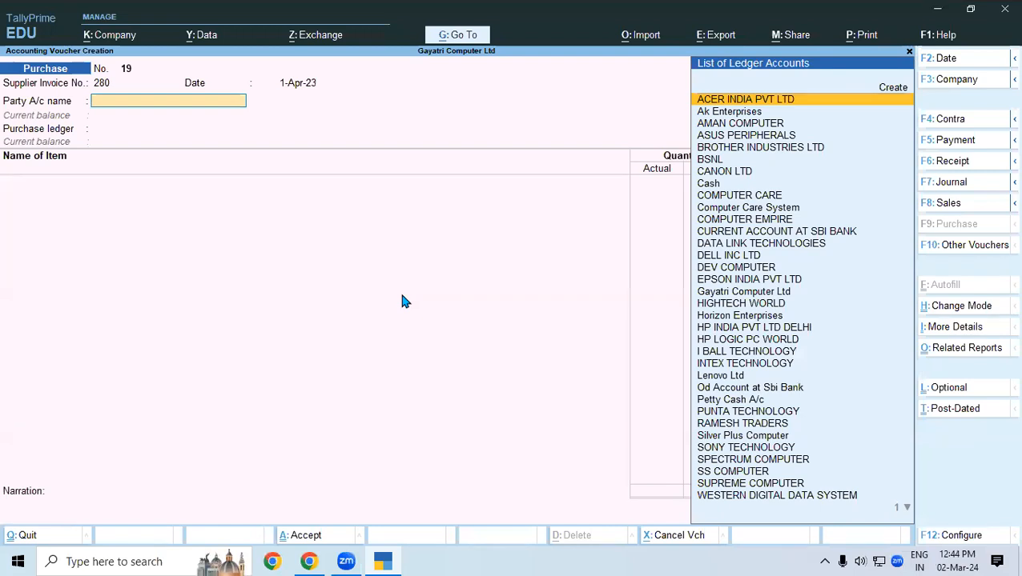
Start a new supplier ledger named Scandisk Corporation under Sundry Creditors from the voucher's party account
type("Sc")
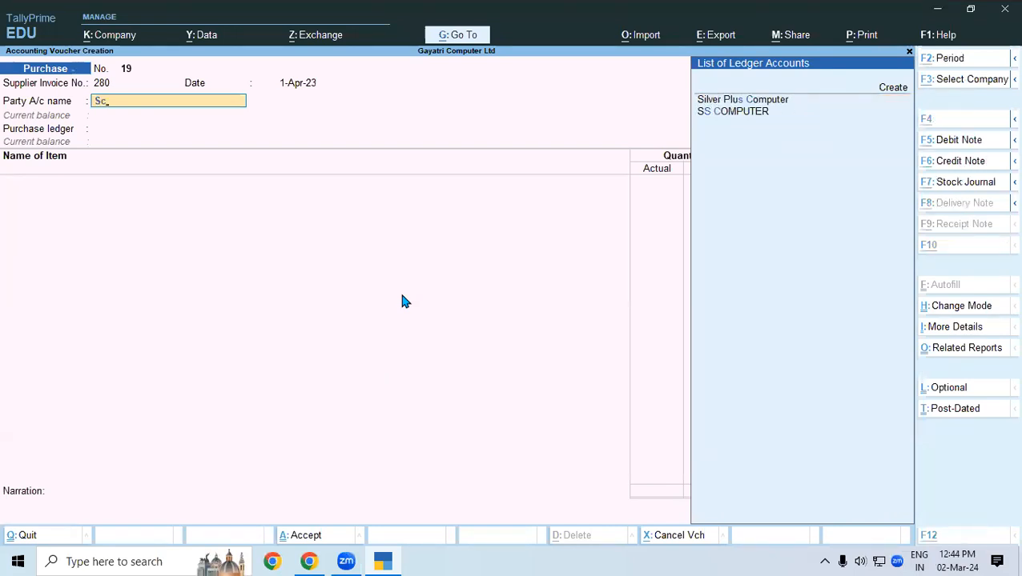
key("alt+c")
type("Scan")
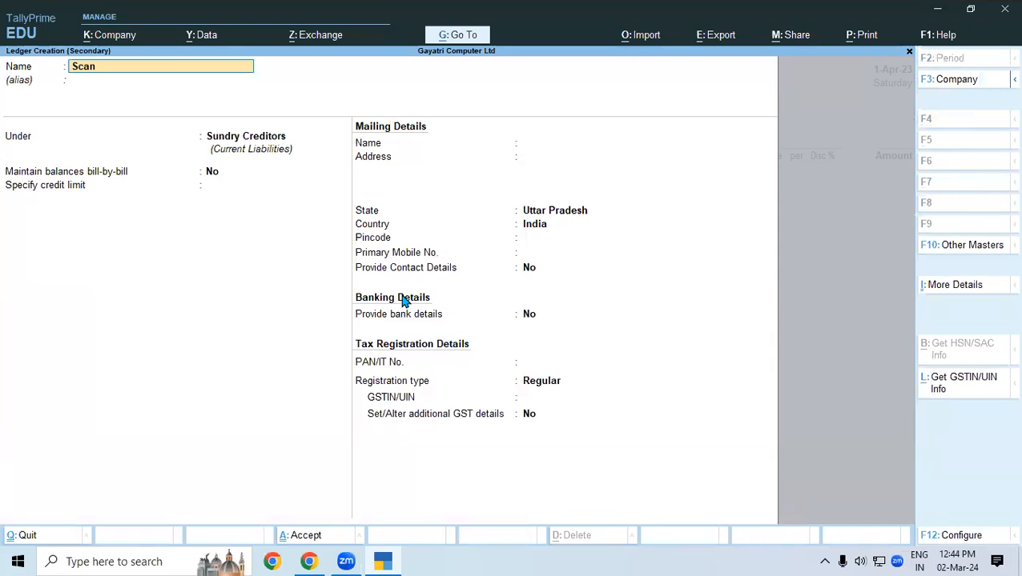
type("disk Corporation")
key("Return")
key("Return")
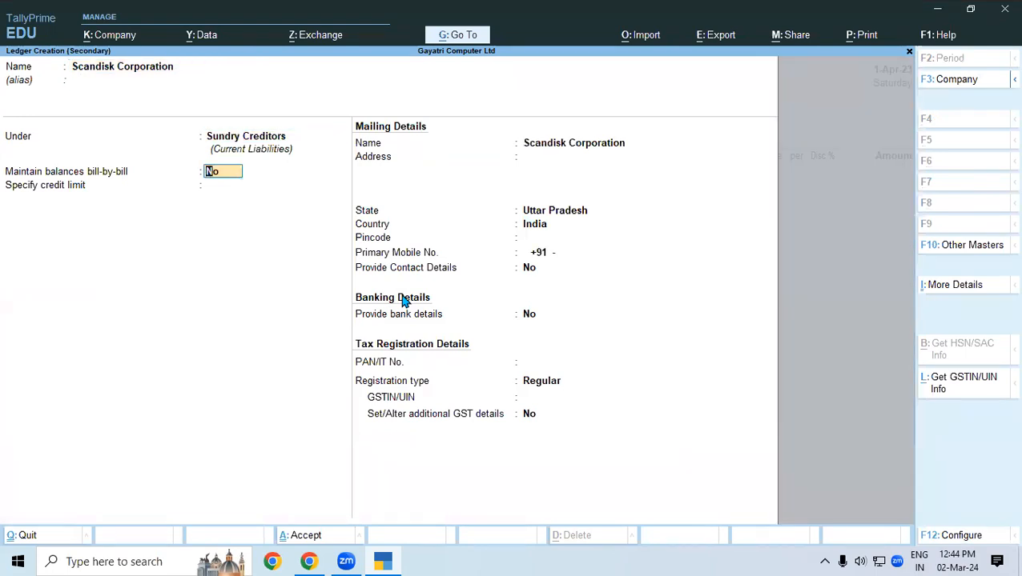
Enter Kanpur as the supplier's mailing address and keep the default state, banking and registration details
key("Return")
key("Return")
key("Return")
type("Kanpur")
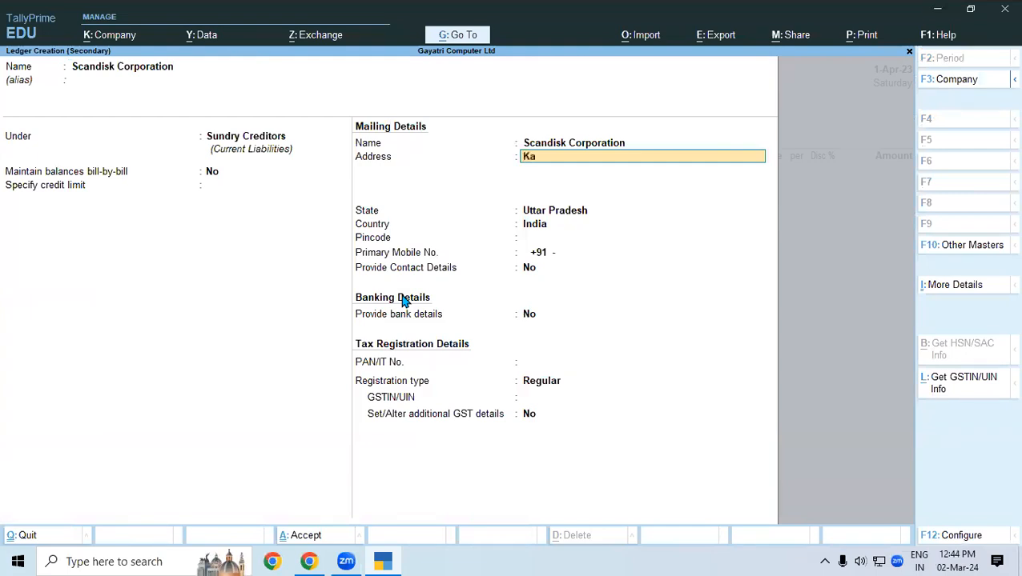
key("Return")
key("Return")
key("Return")
key("Return")
key("Return")
key("Return")
key("Return")
key("Return")
key("Return")
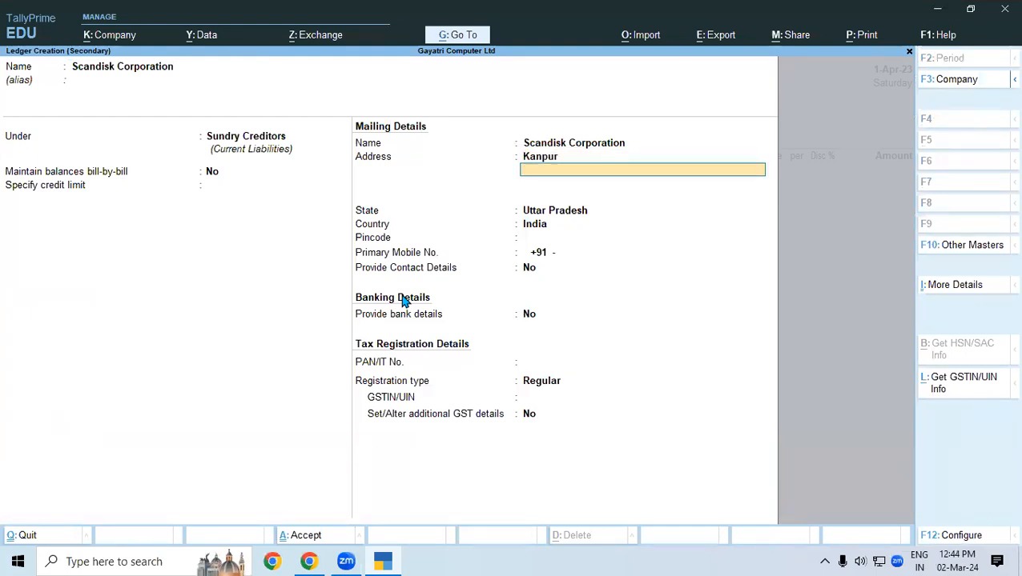
key("Return")
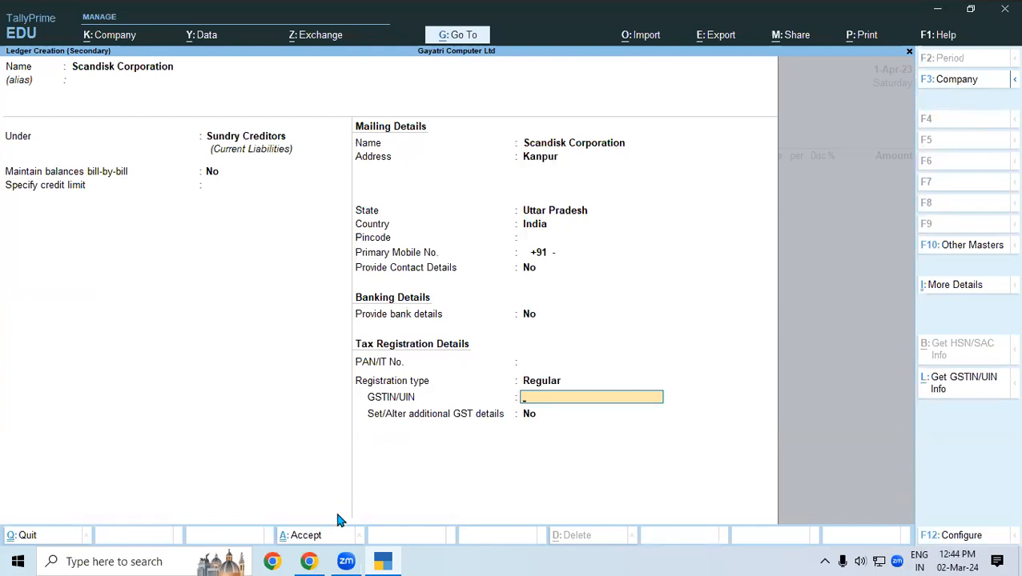
Fill in the supplier's GSTIN from exercise 17 and save the Scandisk Corporation ledger
type("09APMPV1452B")
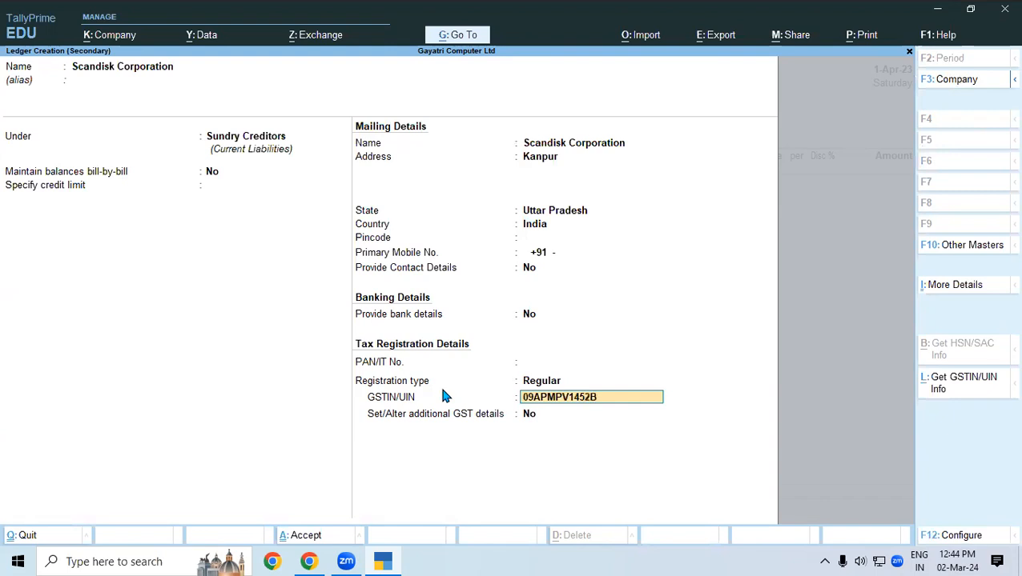
type("1ZO")
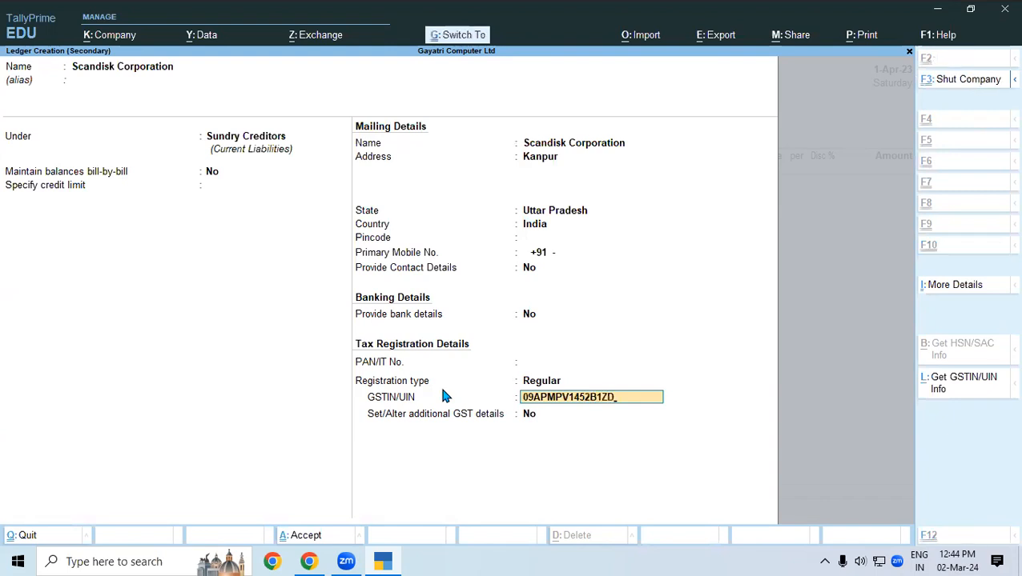
key("ctrl+a")
key("Escape")
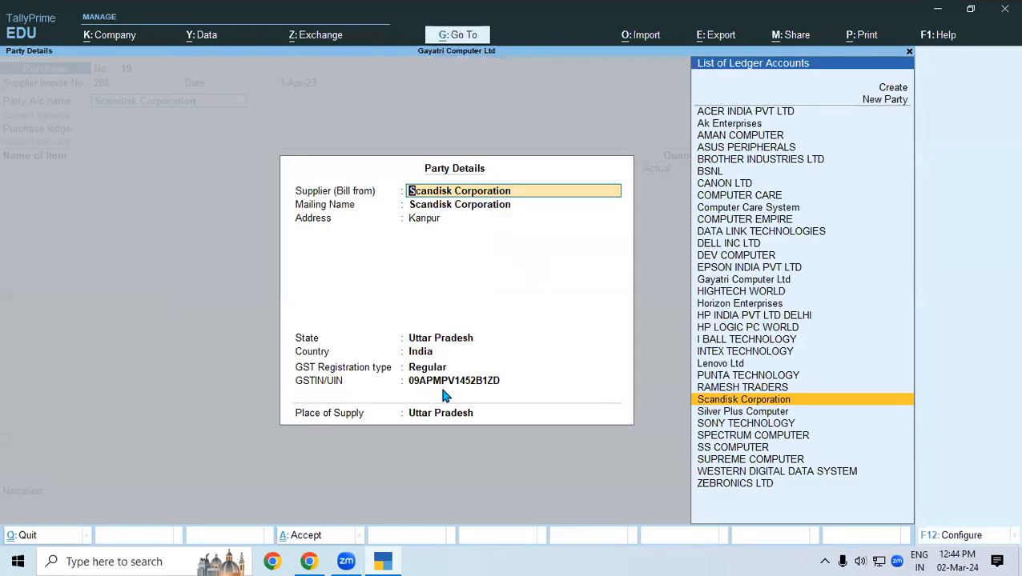
Accept the party details and choose PURCHASE LOCAL as the voucher's purchase ledger
key("ctrl+a")
key("Down")
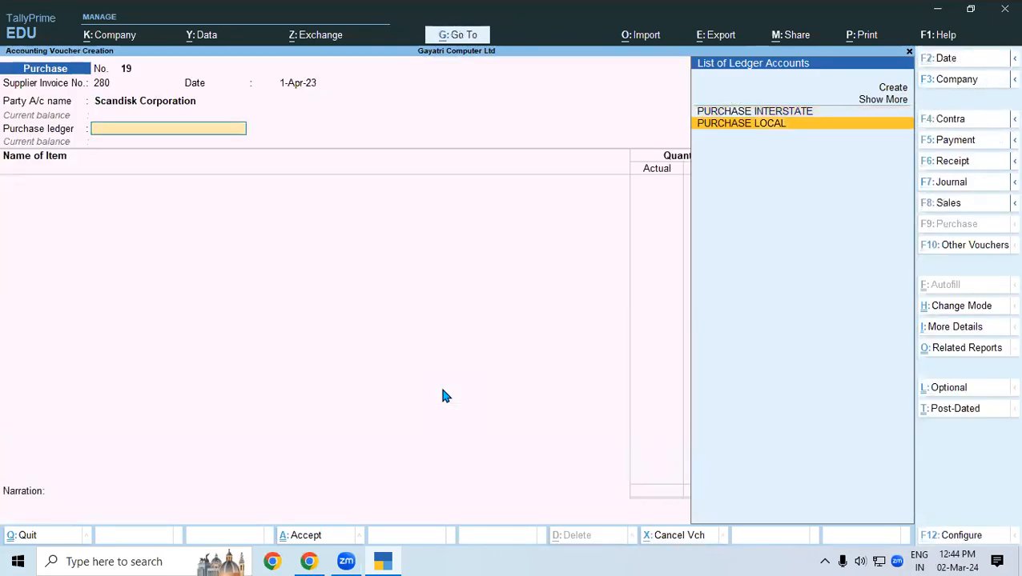
key("Return")
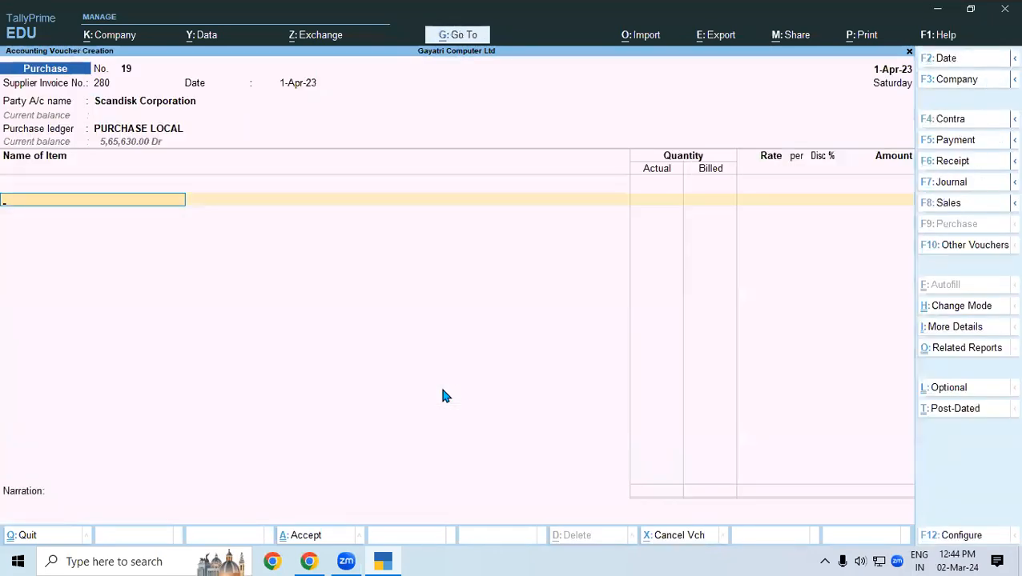
Start a new stock item for the voucher and name it Scandisk Cruzer Blade Sdcz50 Pendrive, consulting exercise 17 in the browser
type("Pe")
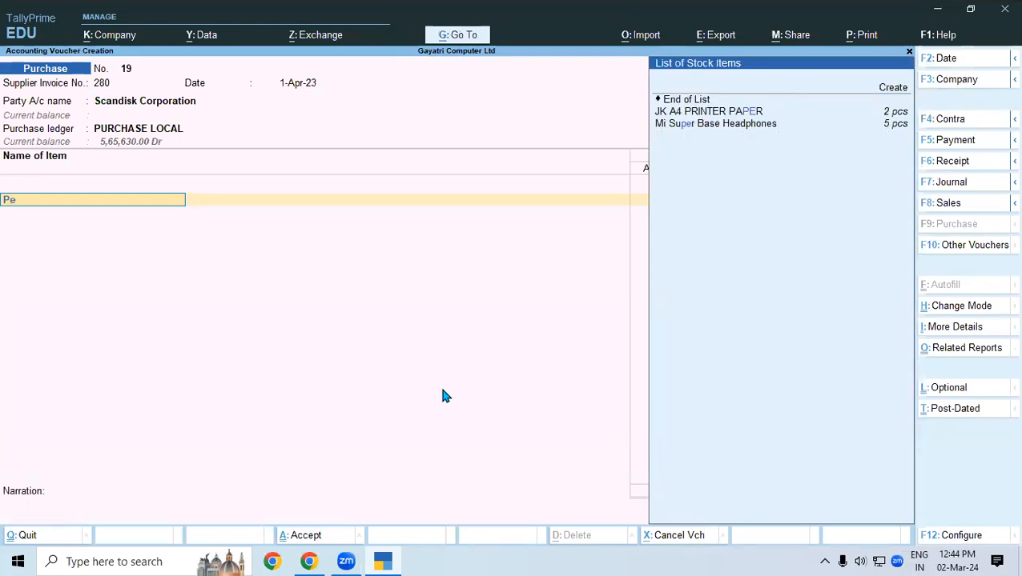
key("alt+c")
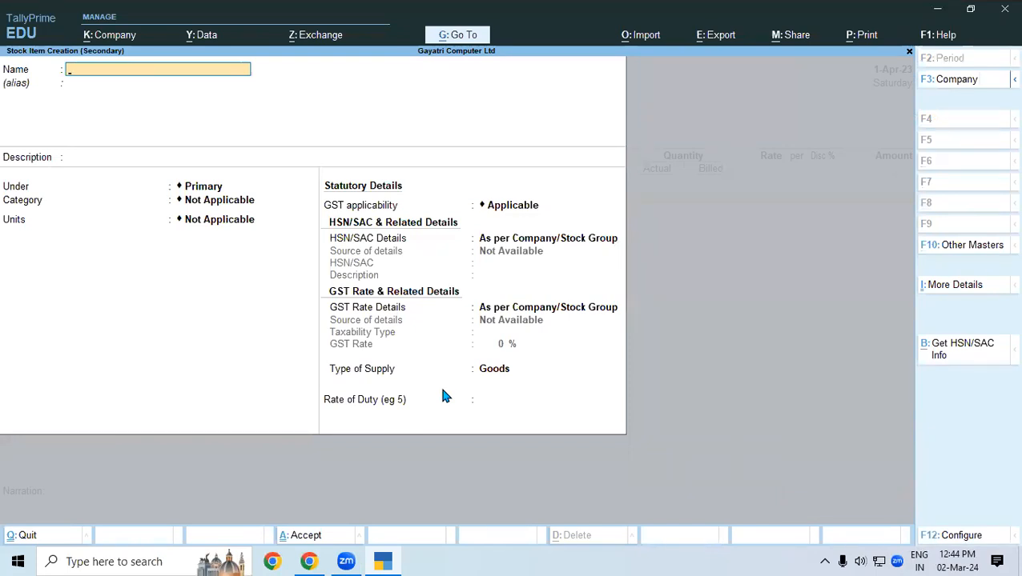
type("Scandisk")
left_click(309, 561)
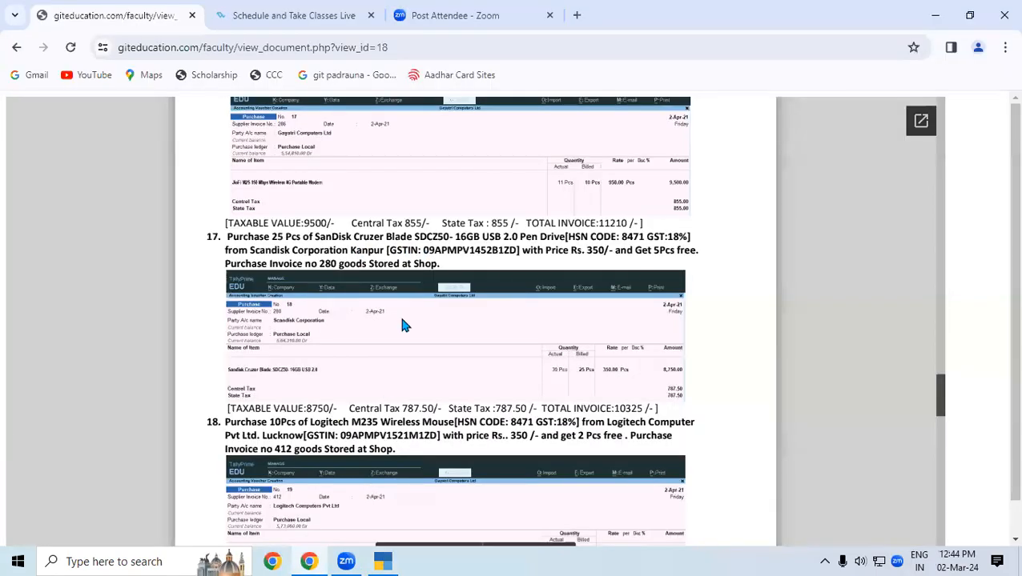
key("alt+Tab")
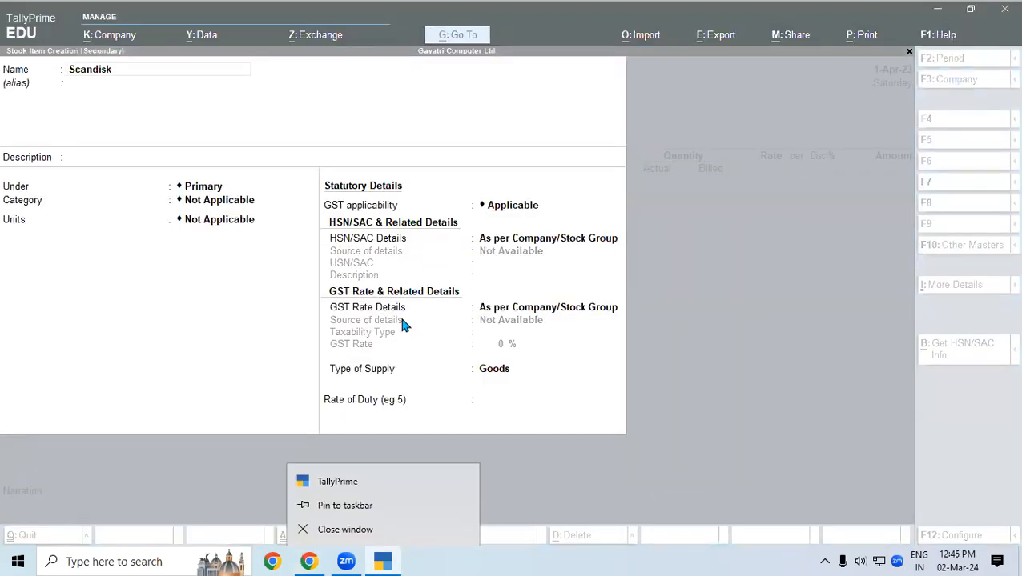
left_click(104, 78)
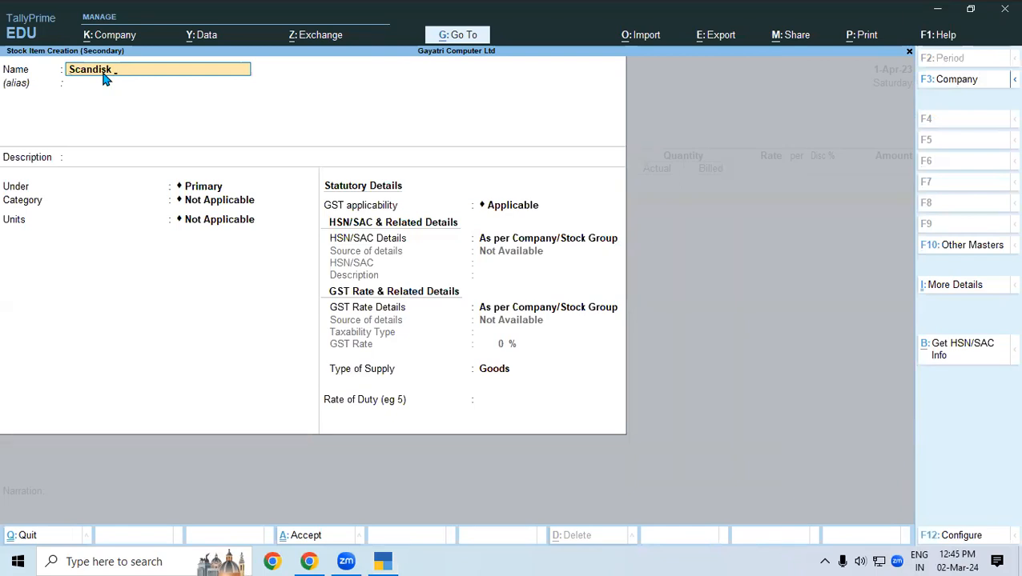
type("cruzer Blade")
left_click(308, 562)
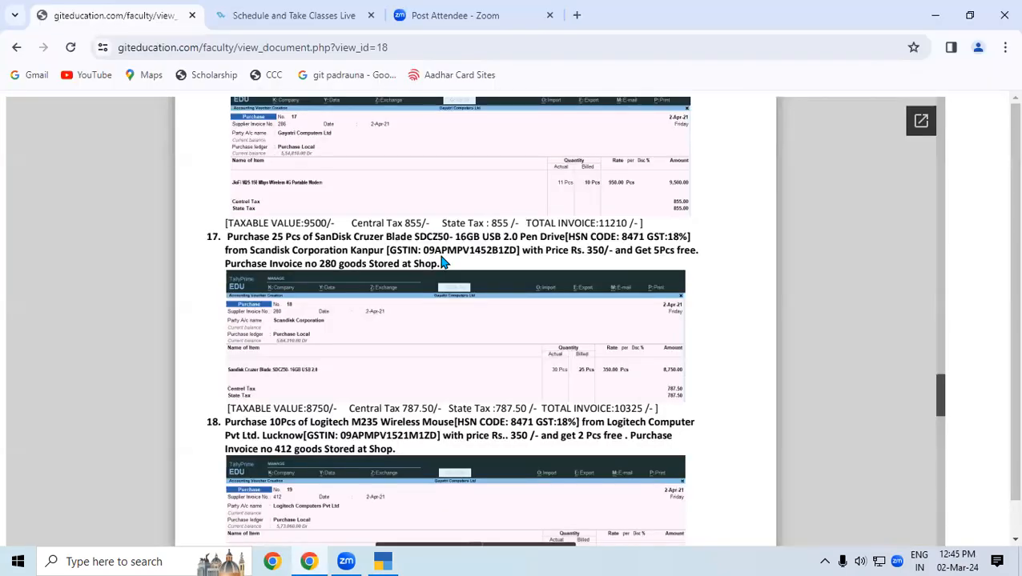
left_click(383, 562)
type("Sdc")
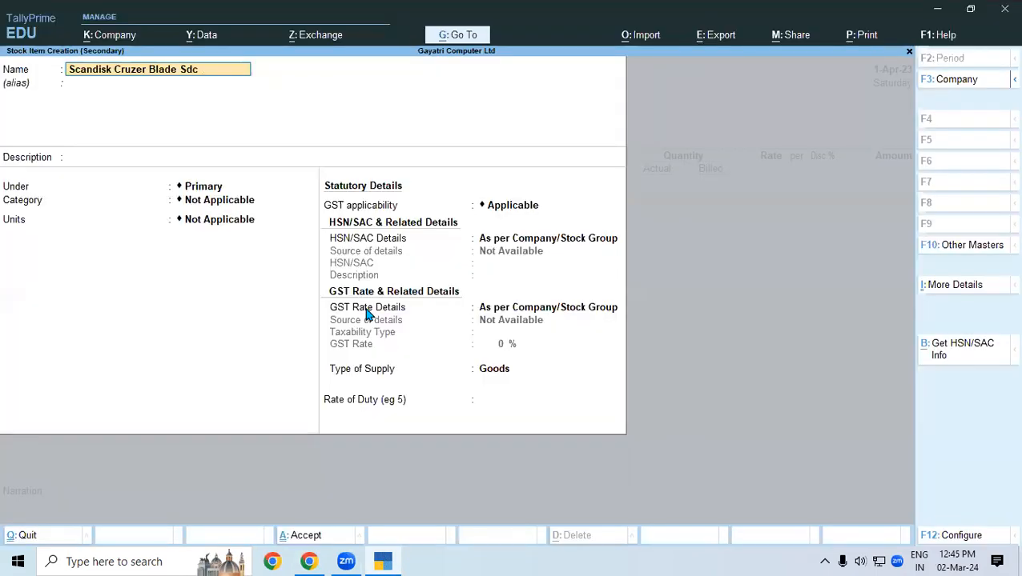
type("z50")
type("Pendrive")
key("Return")
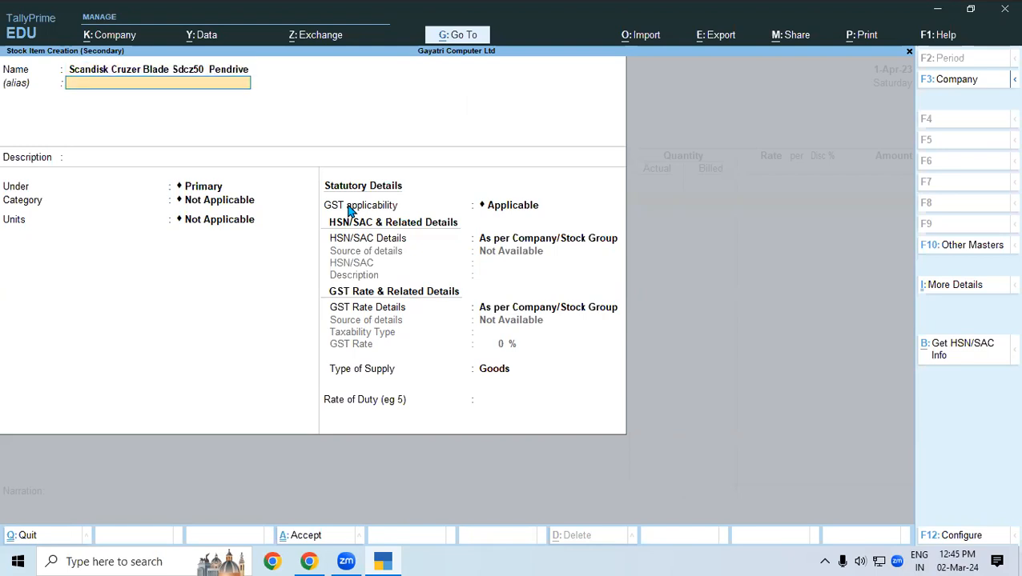
Start a new stock group named Pendrive under Primary for the pen drive item
key("Return")
key("Return")
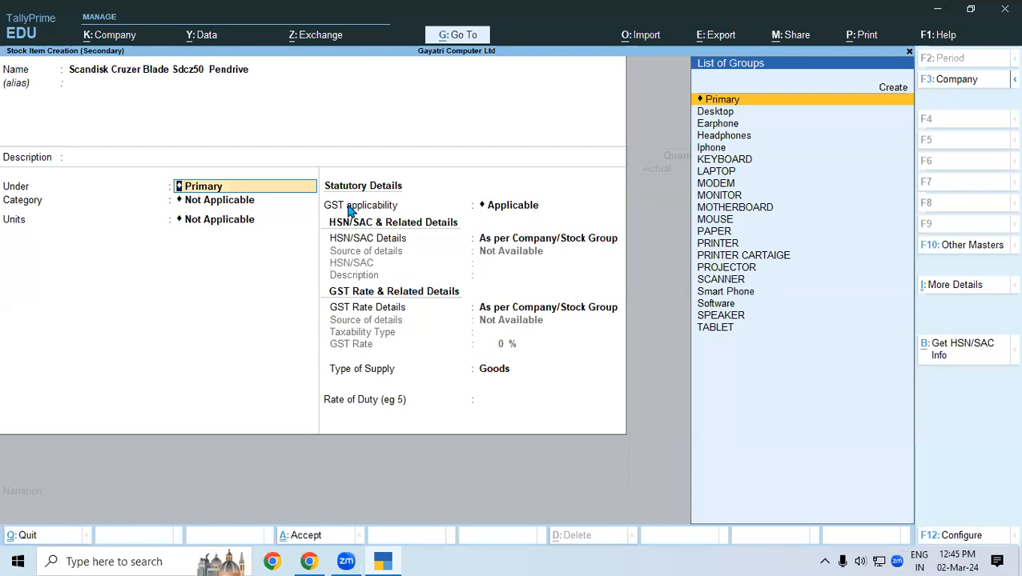
type("Pe")
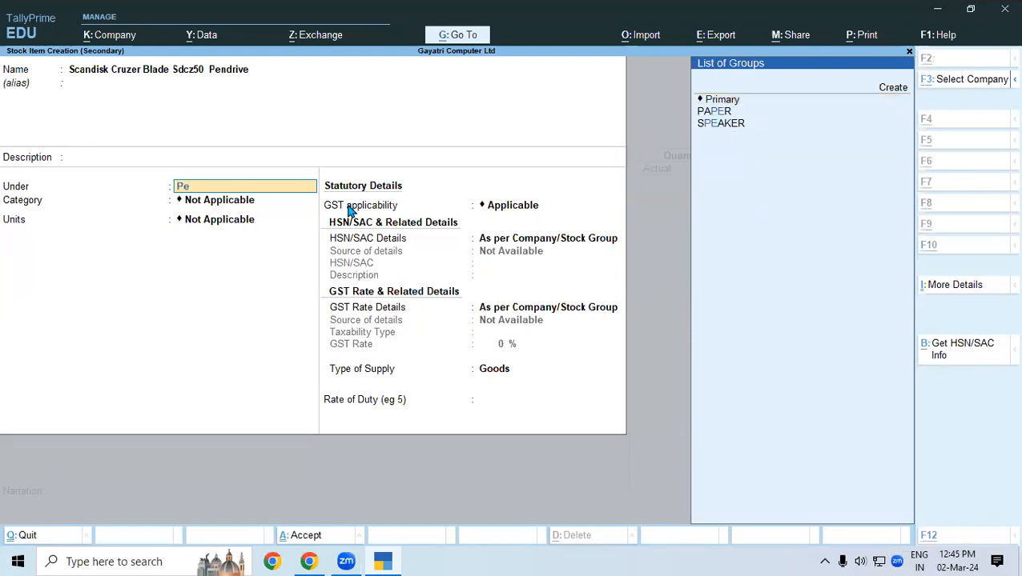
key("alt+c")
type("Pend")
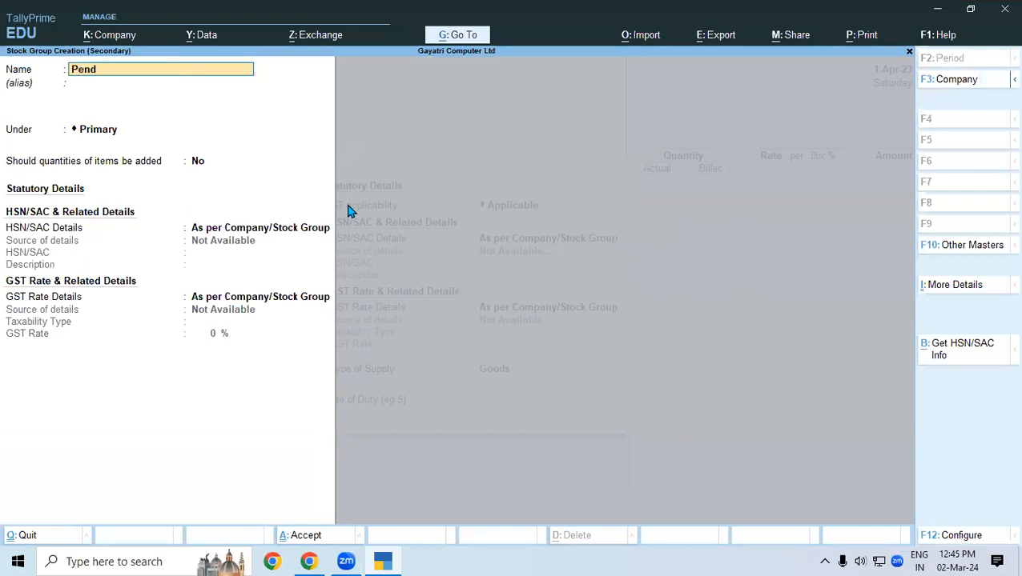
type("rive")
key("Return")
key("Return")
key("Return")
key("Return")
key("Return")
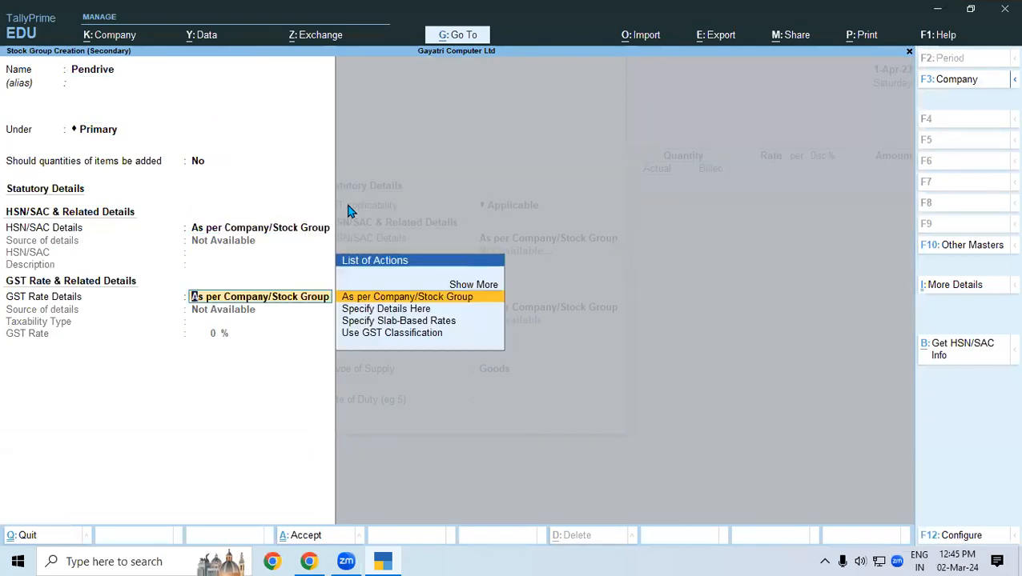
Specify the HSN/SAC details directly in the Pendrive group with code 8471
key("BackSpace")
key("Down")
key("Return")
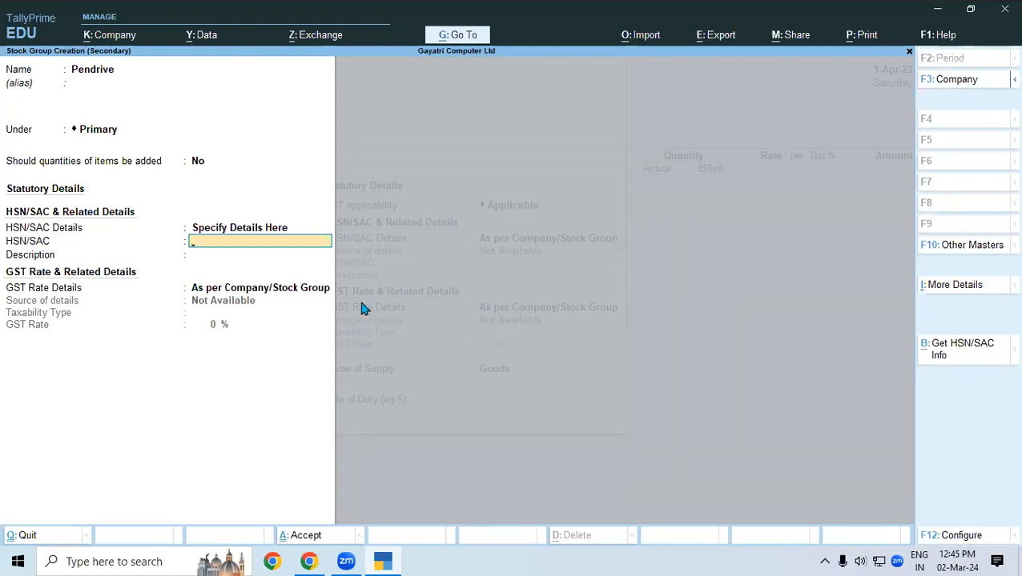
type("8471")
key("Return")
key("Return")
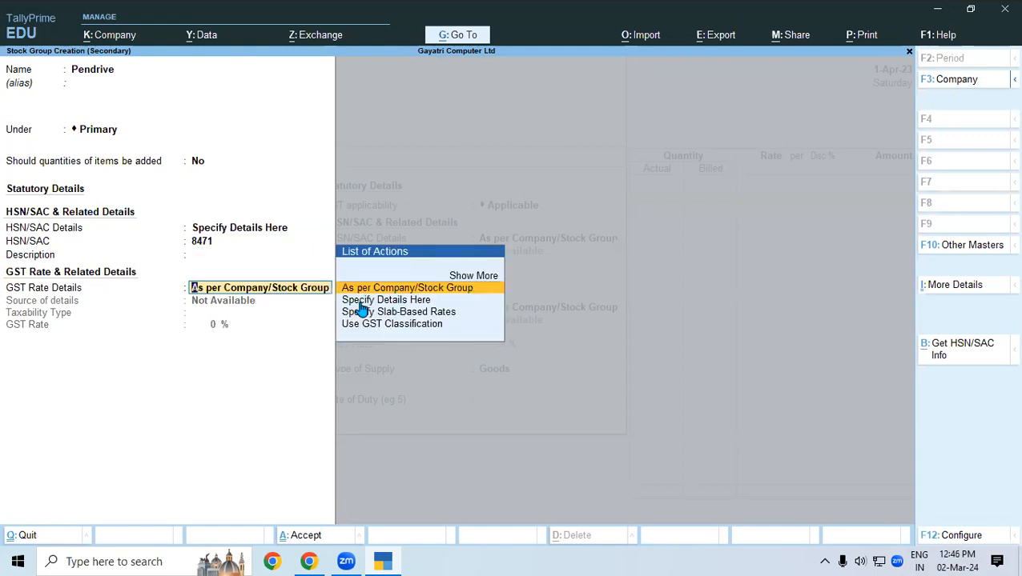
Specify the group's GST rate details as Taxable at 18% and save the Pendrive group
left_click(360, 301)
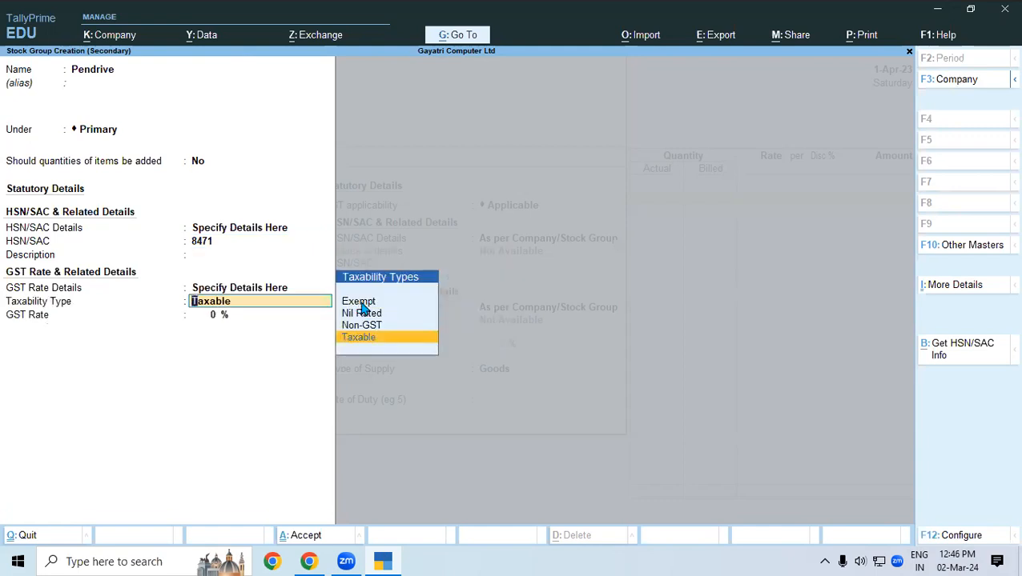
key("Return")
type("18")
key("Return")
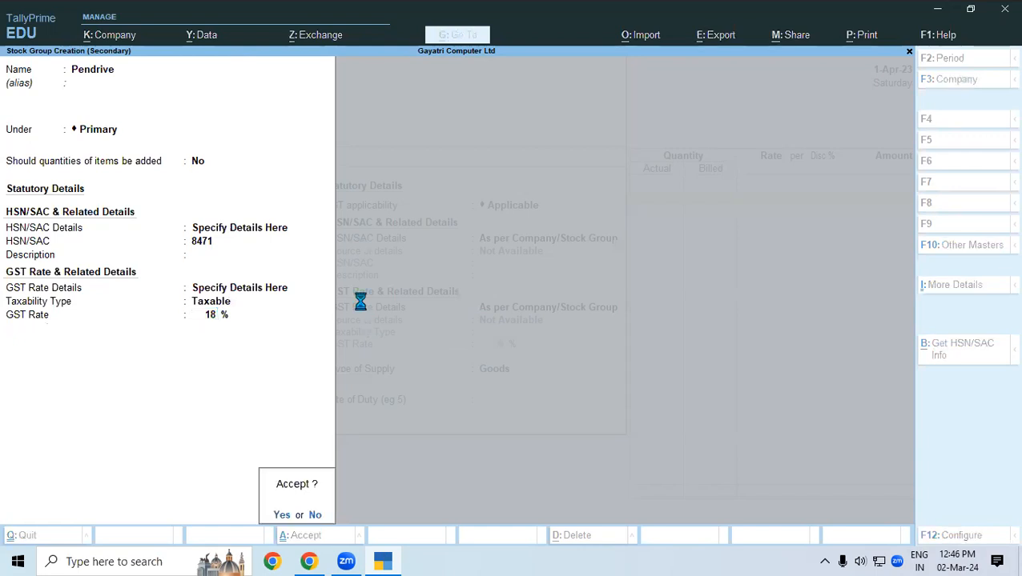
key("Return")
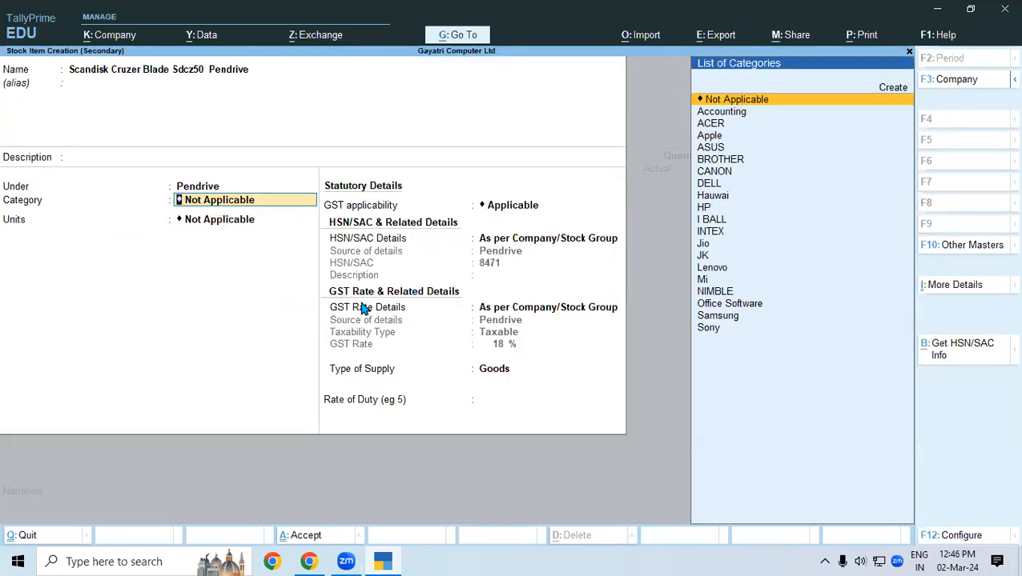
Create a stock category named Scandisk under Primary and assign it to the pen drive item
type("s")
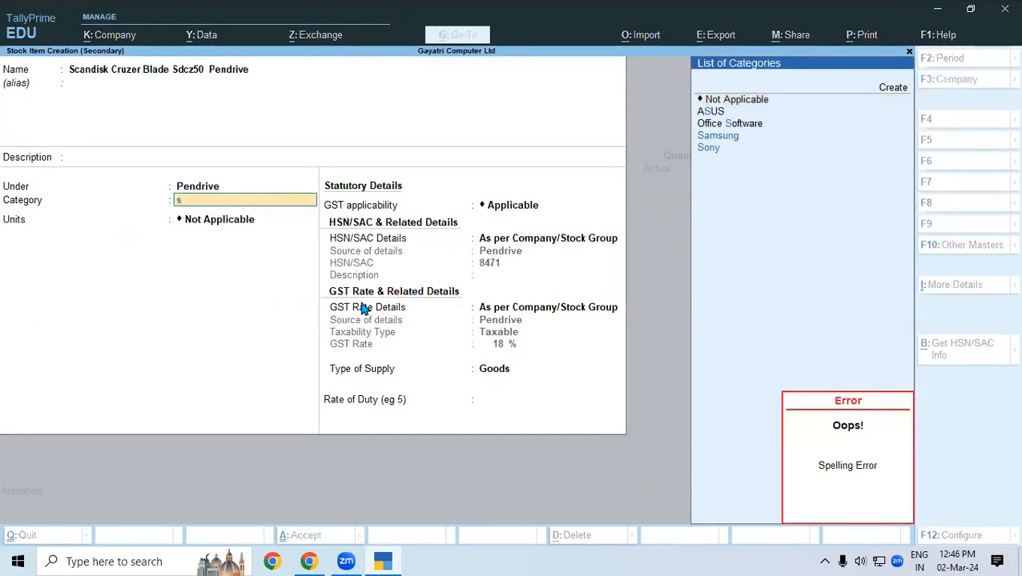
key("alt+c")
type("Sc")
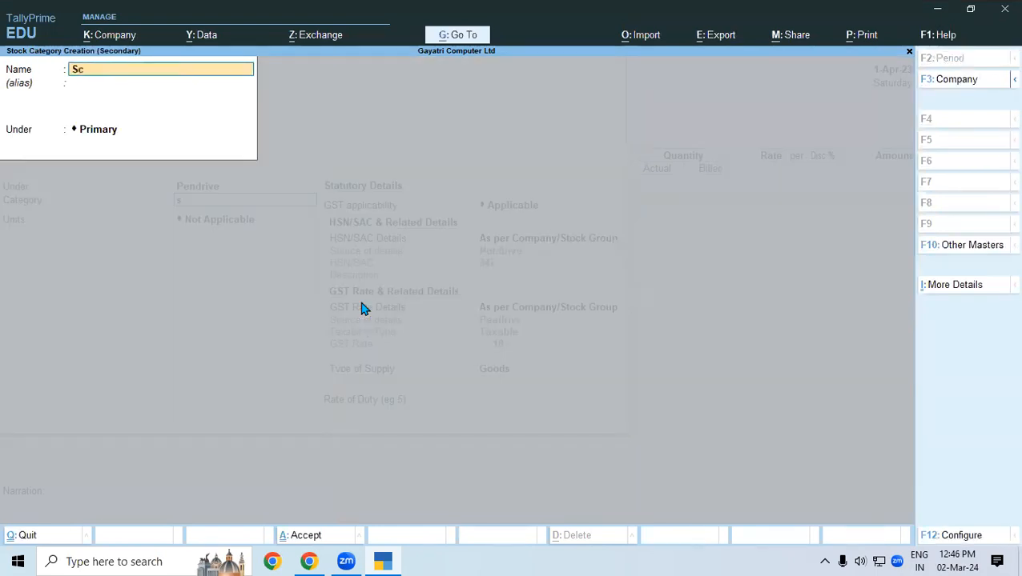
type("andisk")
key("Return")
key("Return")
key("Return")
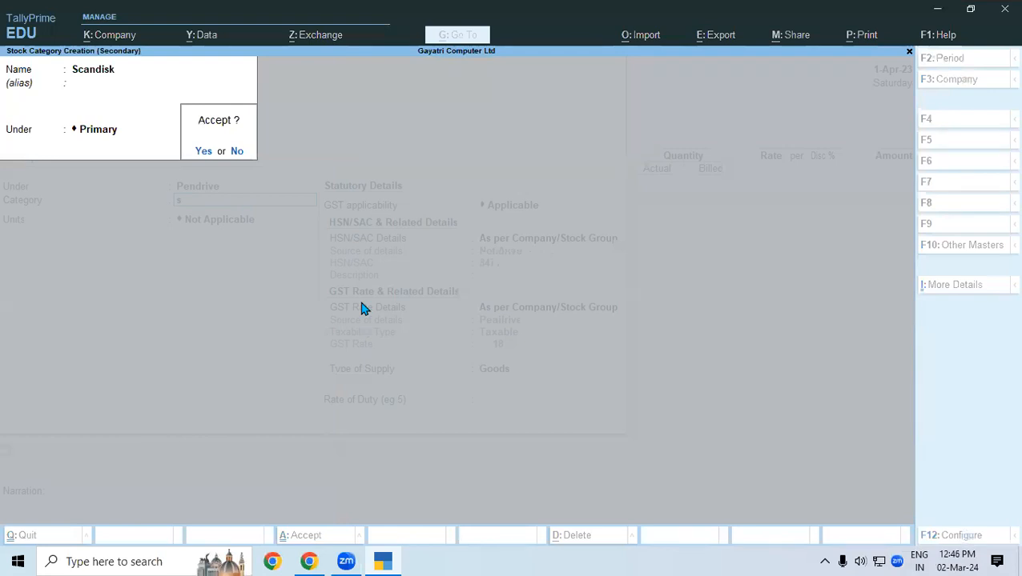
key("Return")
Set the pen drive's unit to pcs, keep the GST details as per the stock group, and save the item
key("Down")
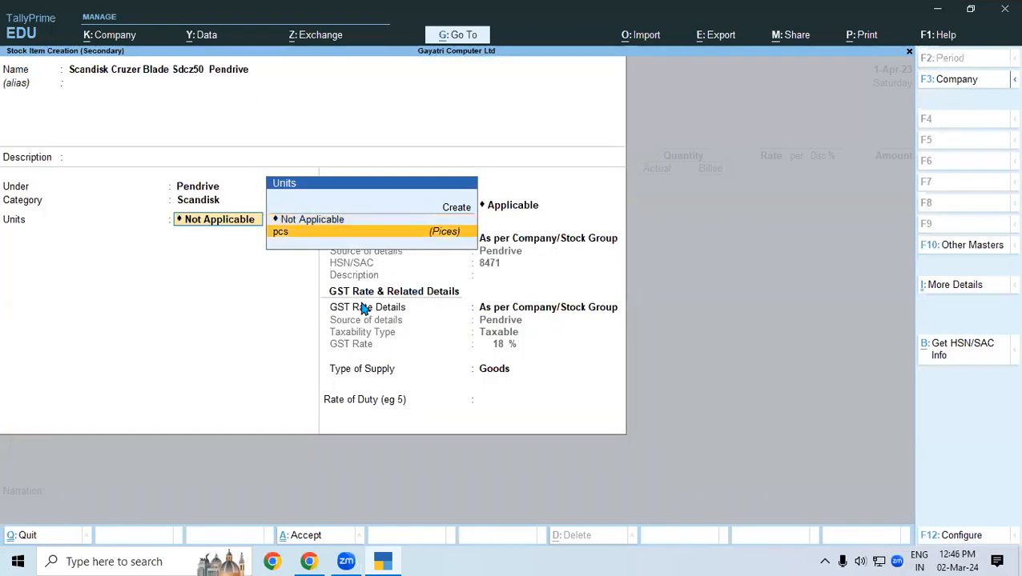
key("Return")
key("Return")
key("Return")
key("Return")
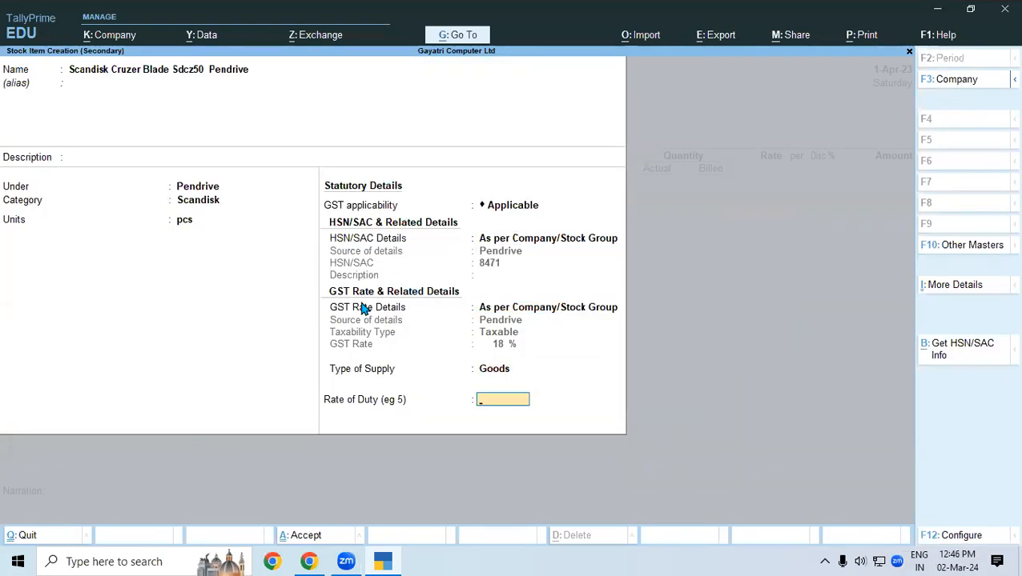
key("Return")
key("Return")
key("Return")
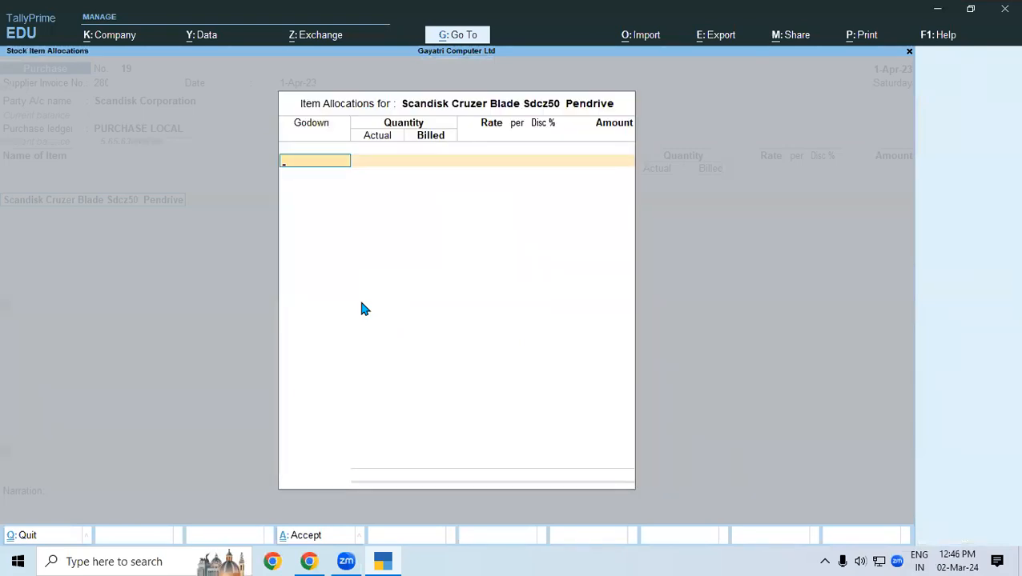
Allocate the pen drive to the Shop godown with an actual quantity of 30 pcs and a billed quantity of 25 pcs
type("Sh")
key("Return")
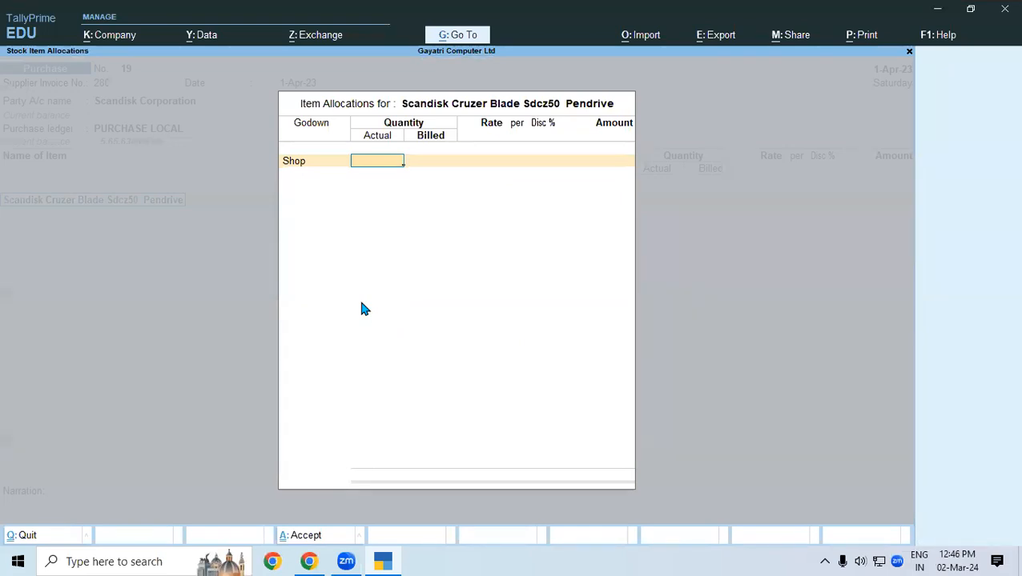
type("30")
key("Return")
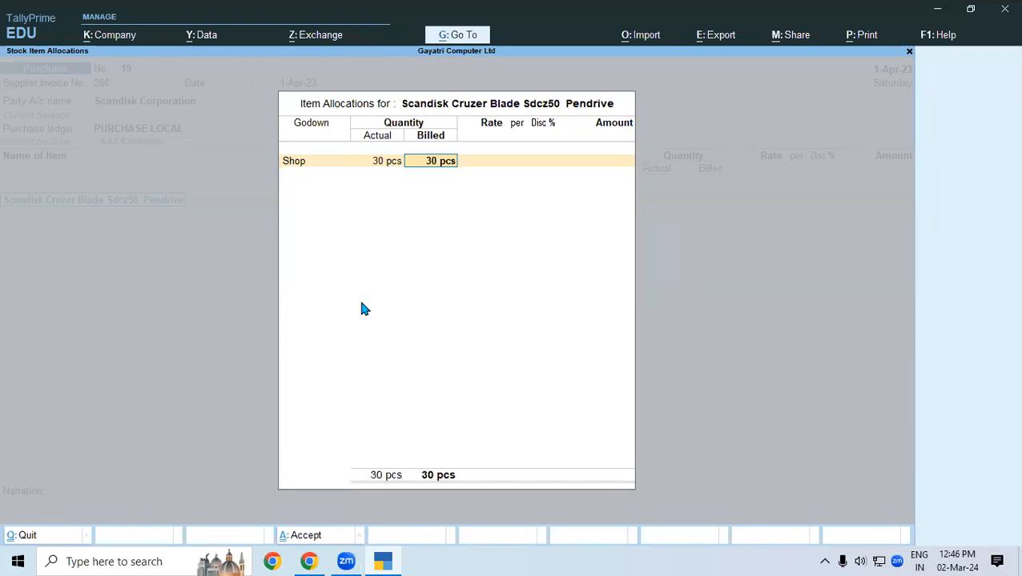
type("25")
key("Return")
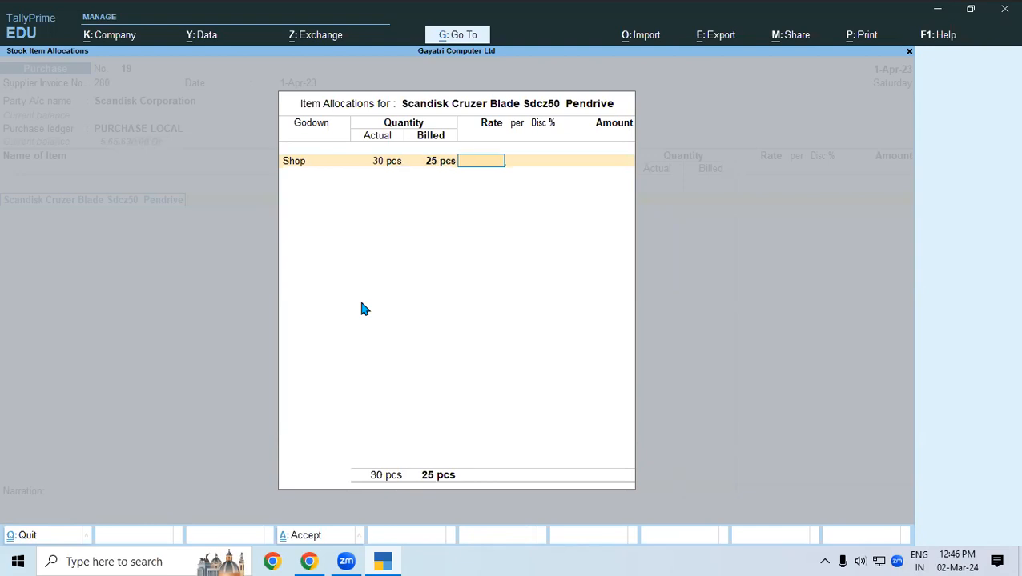
Set the pen drive's rate to 350 per pcs and complete its item allocation without a discount
type("350")
key("Return")
key("Return")
key("Return")
key("Return")
key("Return")
key("Return")
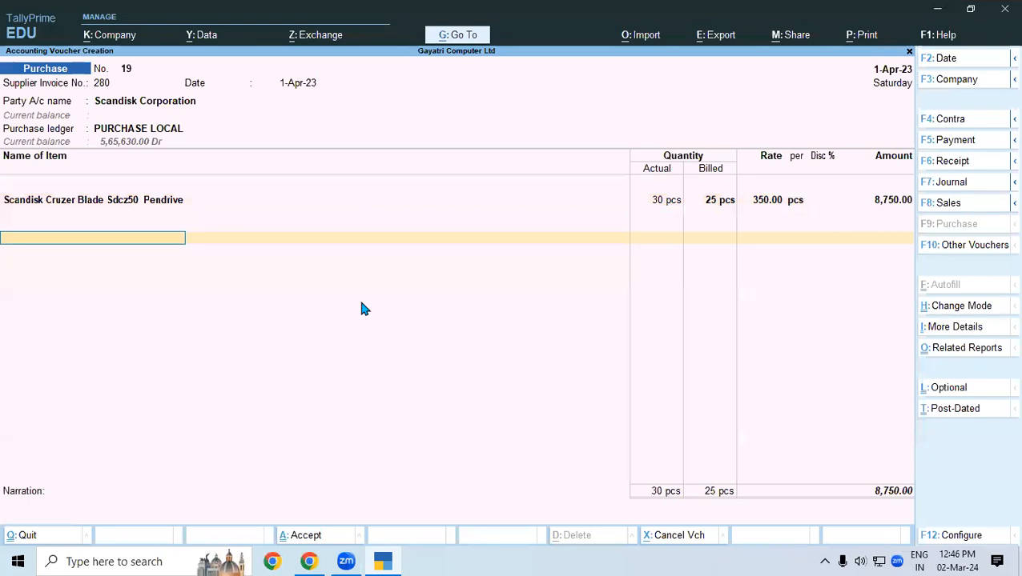
Add the CGST and SGST ledgers below the pen drive item and save the purchase voucher
key("Return")
type("cg")
key("Return")
key("Return")
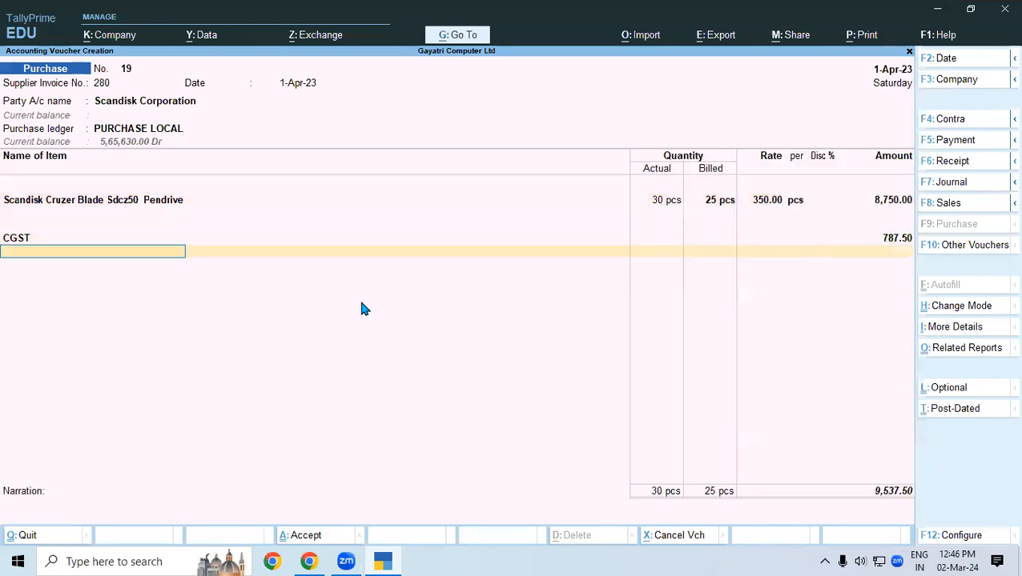
type("sg")
key("Return")
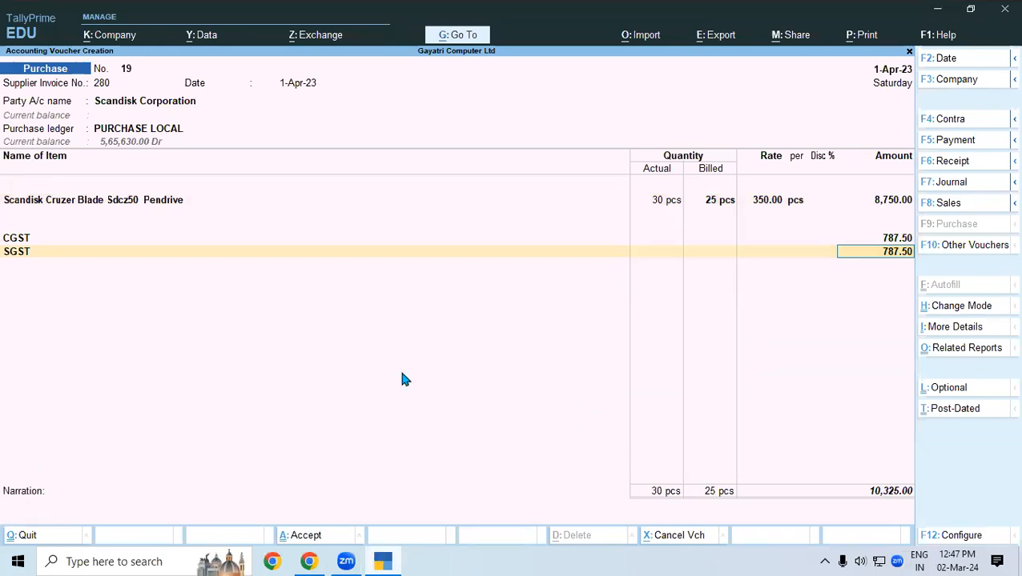
key("ctrl+a")
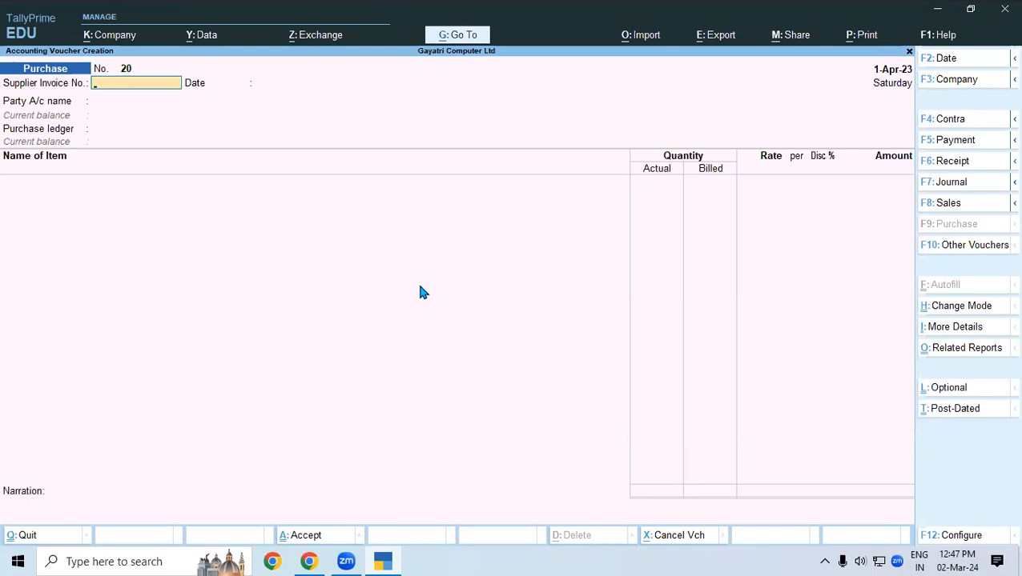
Switch to the exercise document in Chrome and read purchase exercises 18 and 19 on free goods
key("alt+Tab")
scroll(422, 293, "down", 2)
scroll(421, 293, "down", 2)
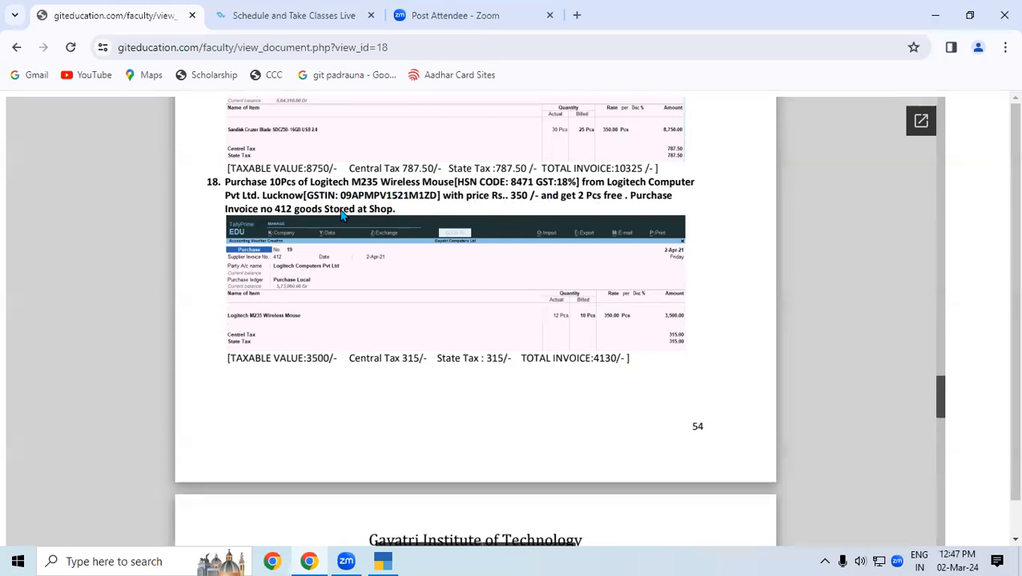
scroll(340, 214, "down", 5)
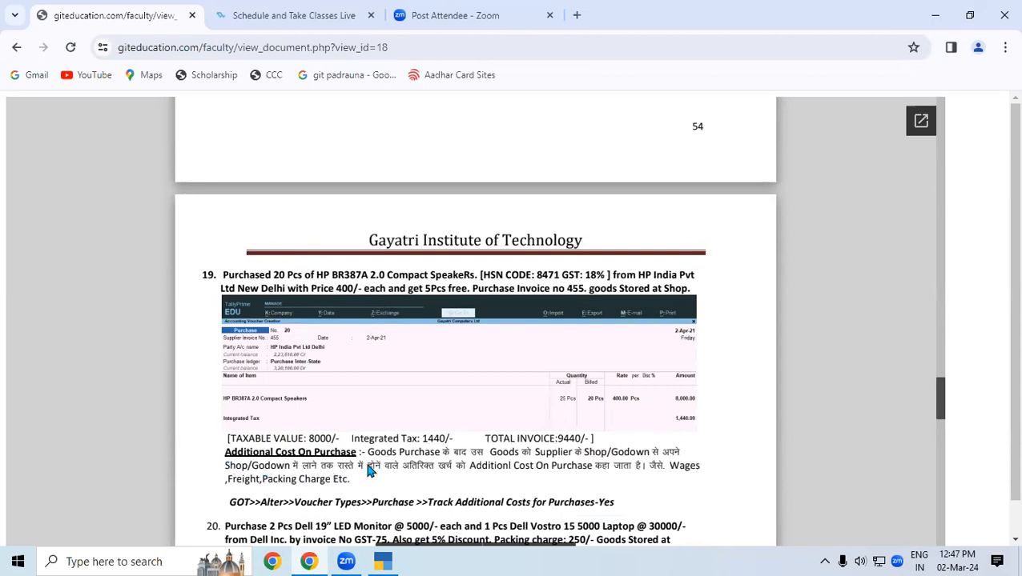
left_click(692, 554)
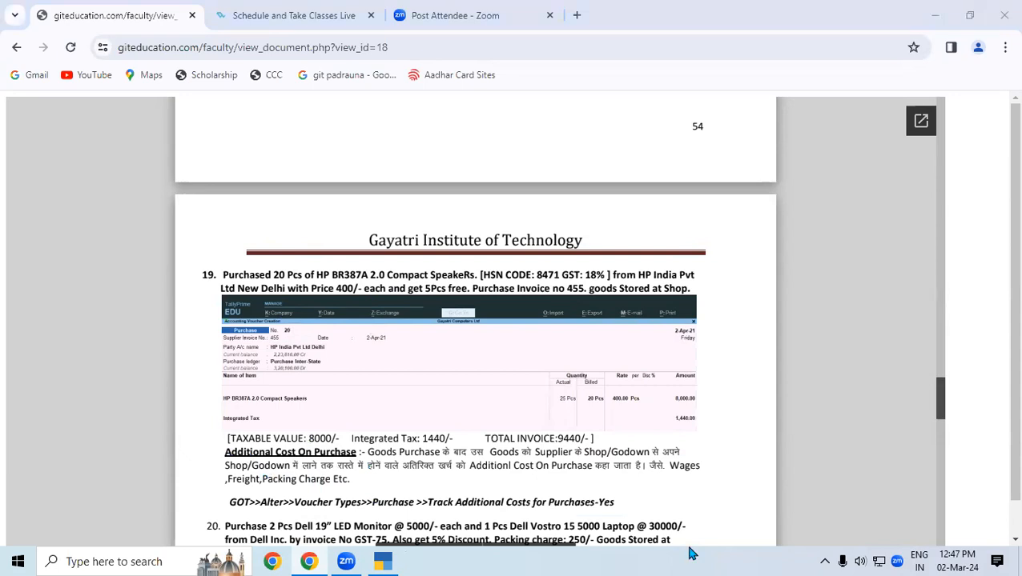